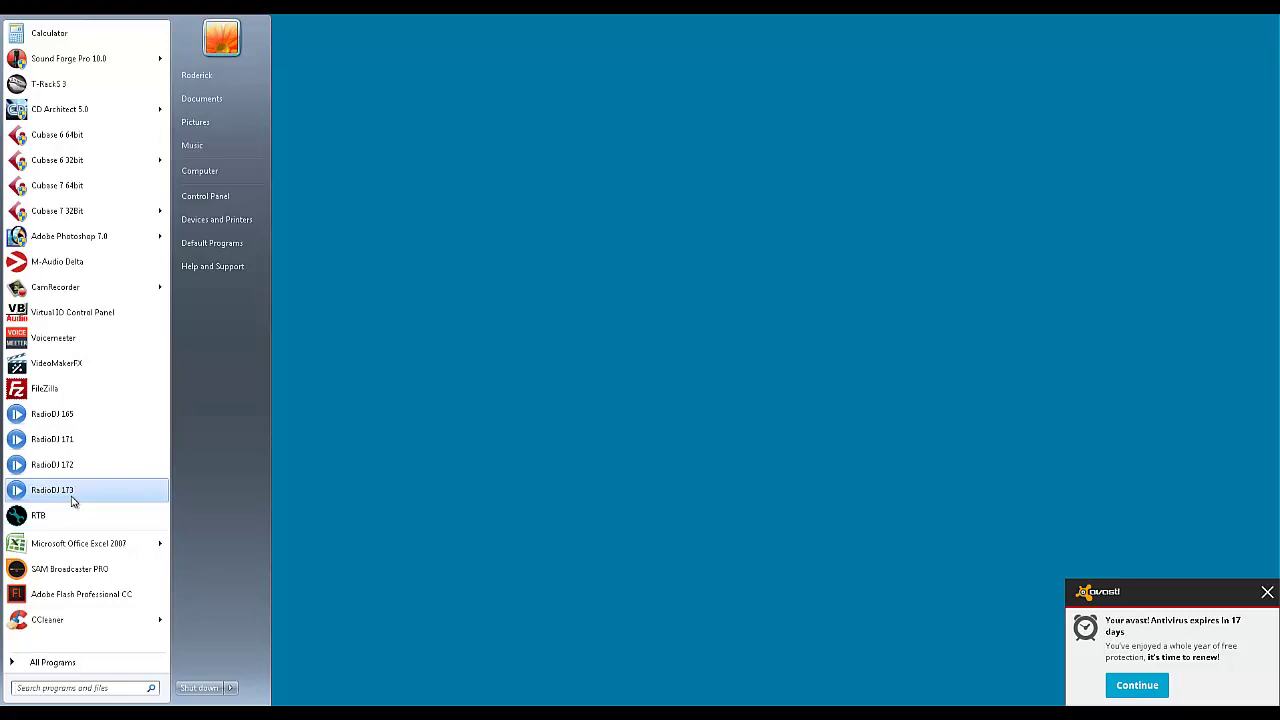
- Launch RadioDJ 173 from the Windows Start menu
left_click(54, 491)
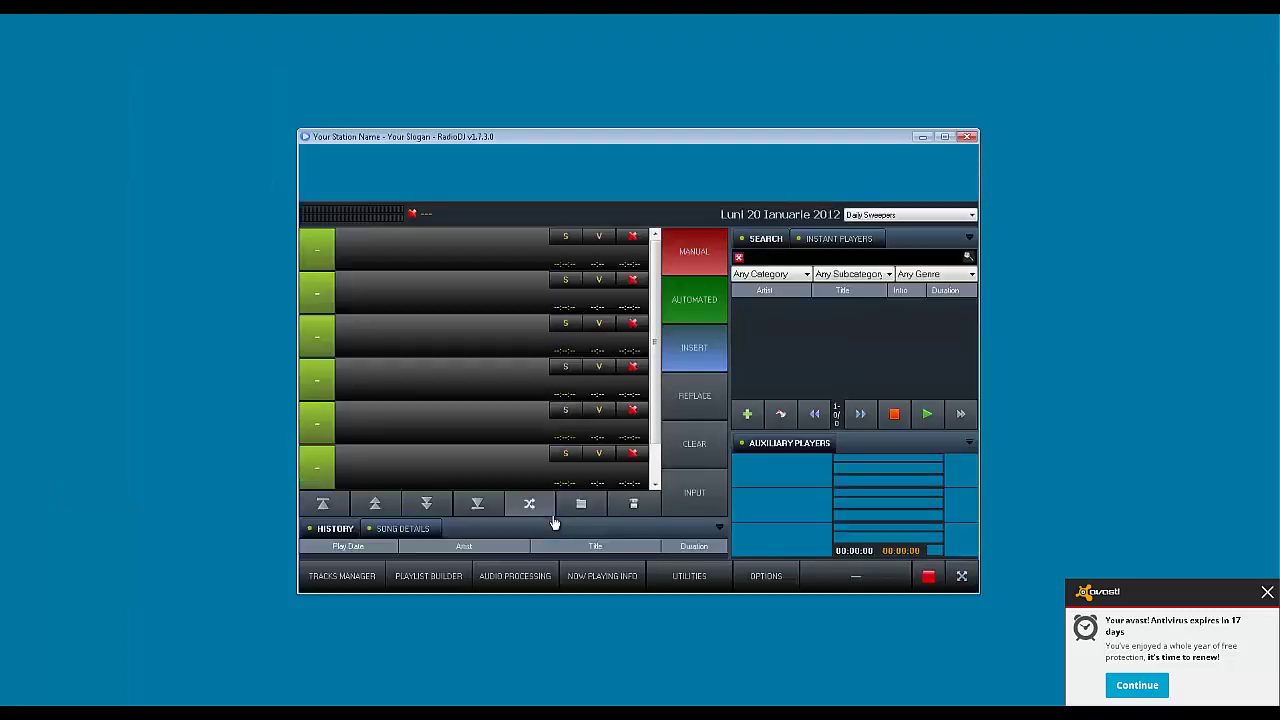
- Shift the v1.7.3.0 window aside, then launch v1.7.2.0 and place it top-left
left_click_drag(725, 139, 471, 216)
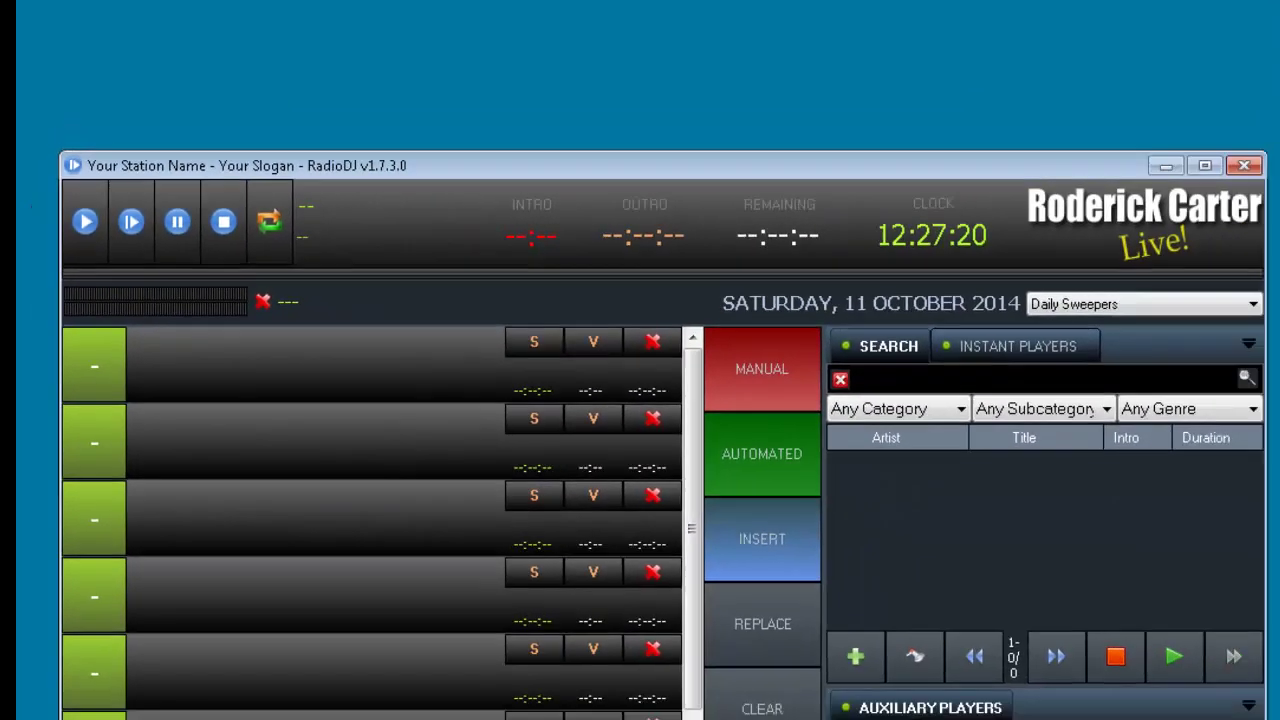
key("super")
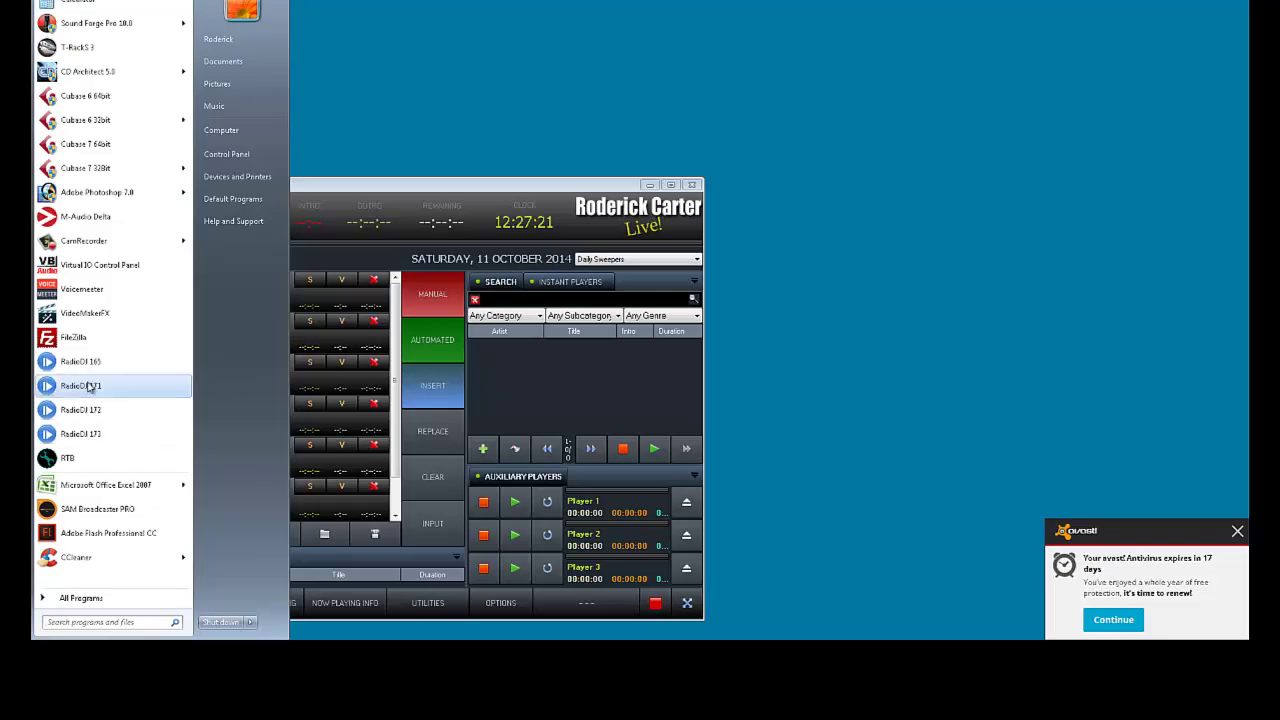
left_click(93, 414)
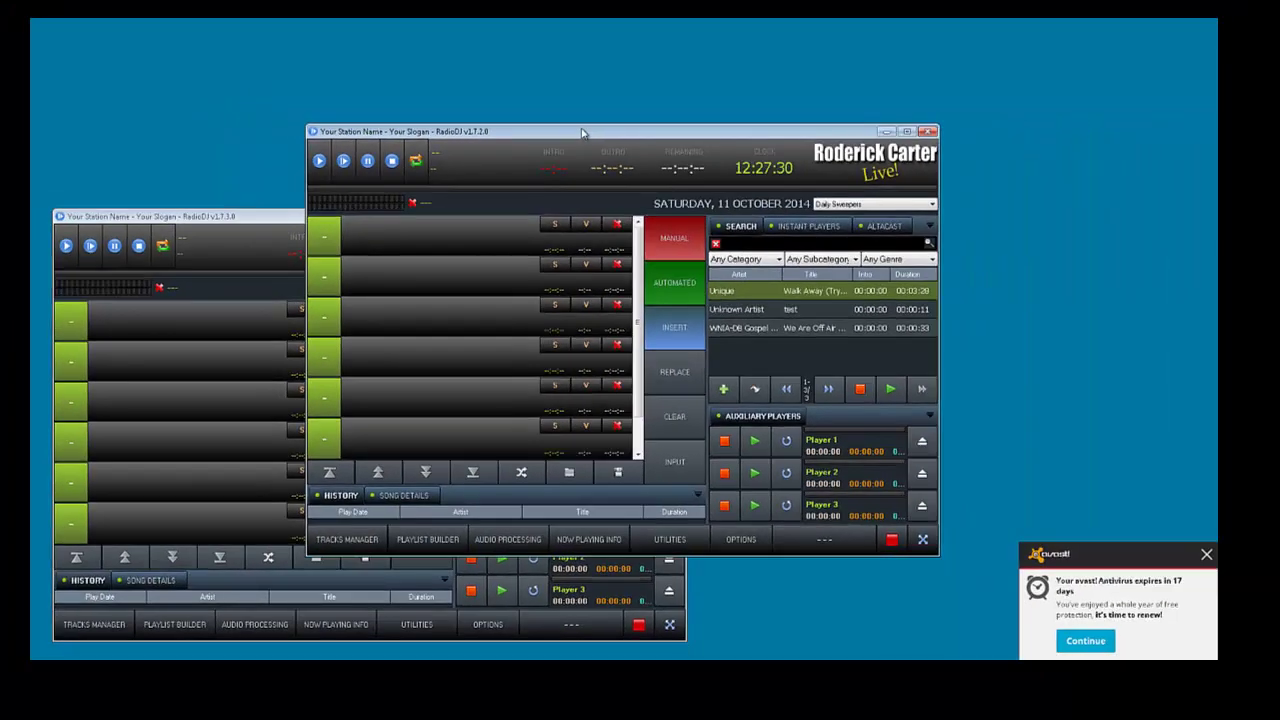
left_click_drag(583, 133, 337, 41)
- Launch v1.7.1.0 and place it upper right, then launch v1.6.5.4
left_click(46, 655)
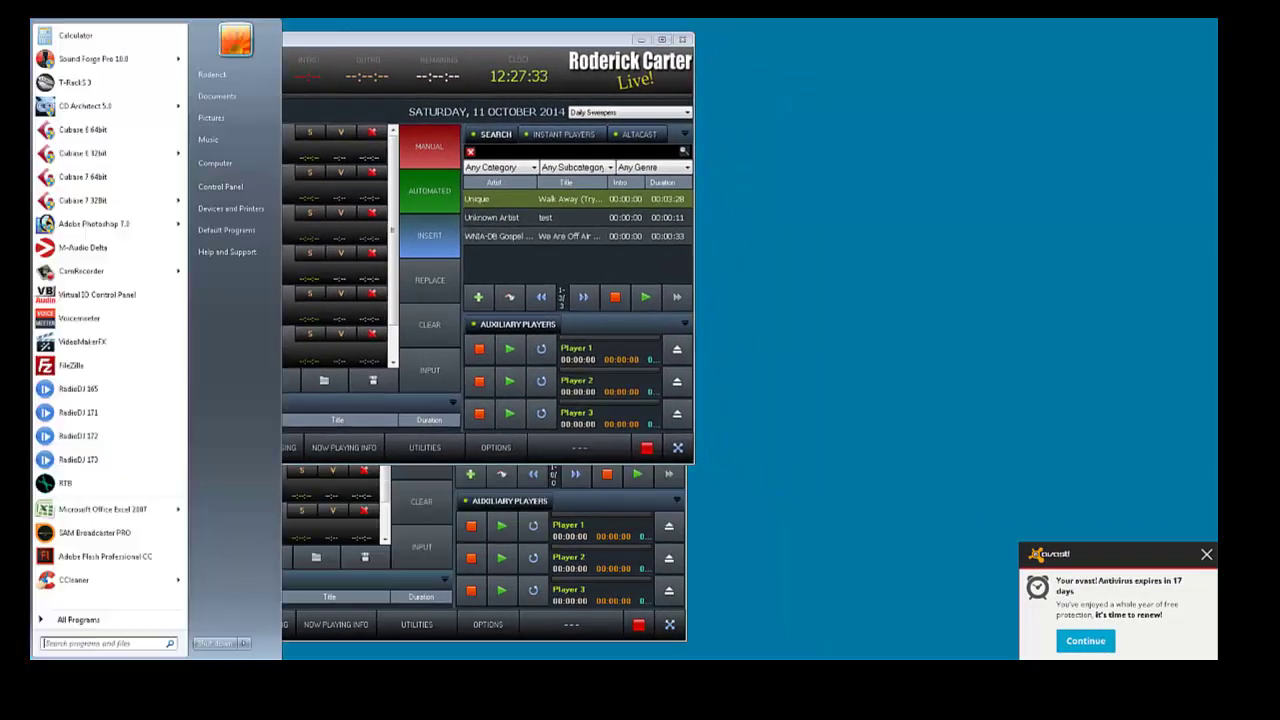
left_click(79, 413)
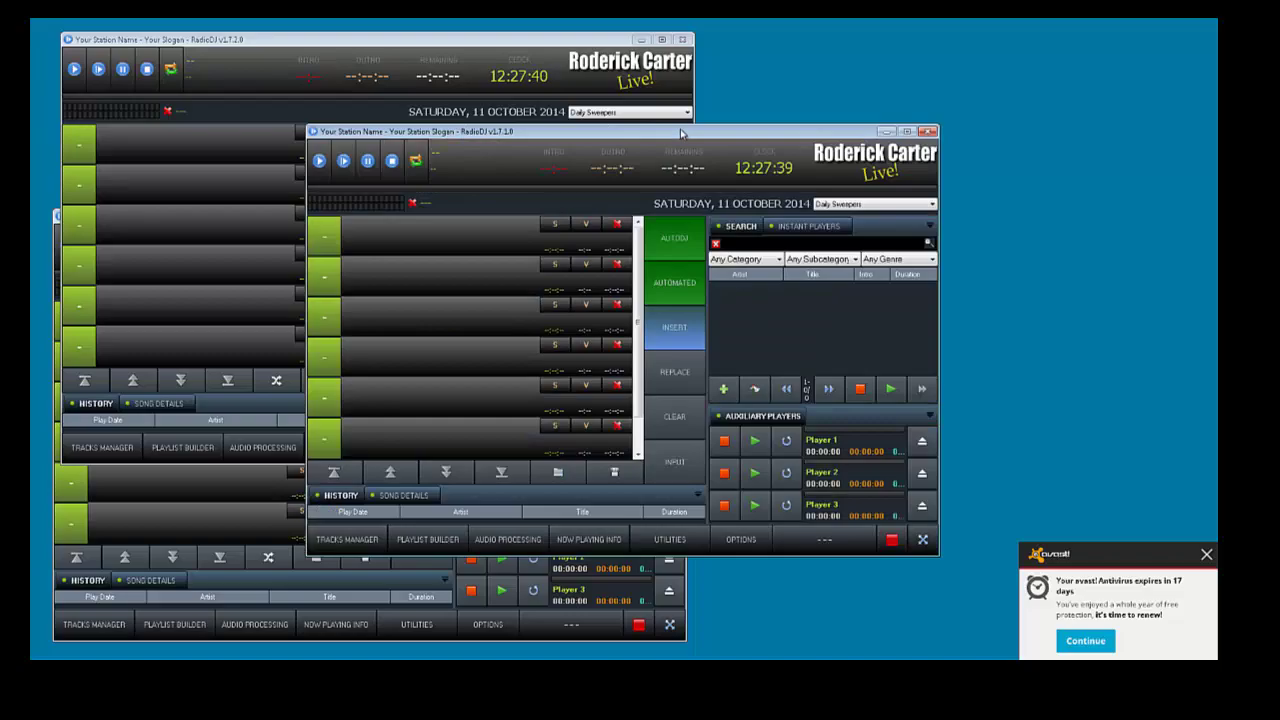
left_click_drag(681, 133, 703, 140)
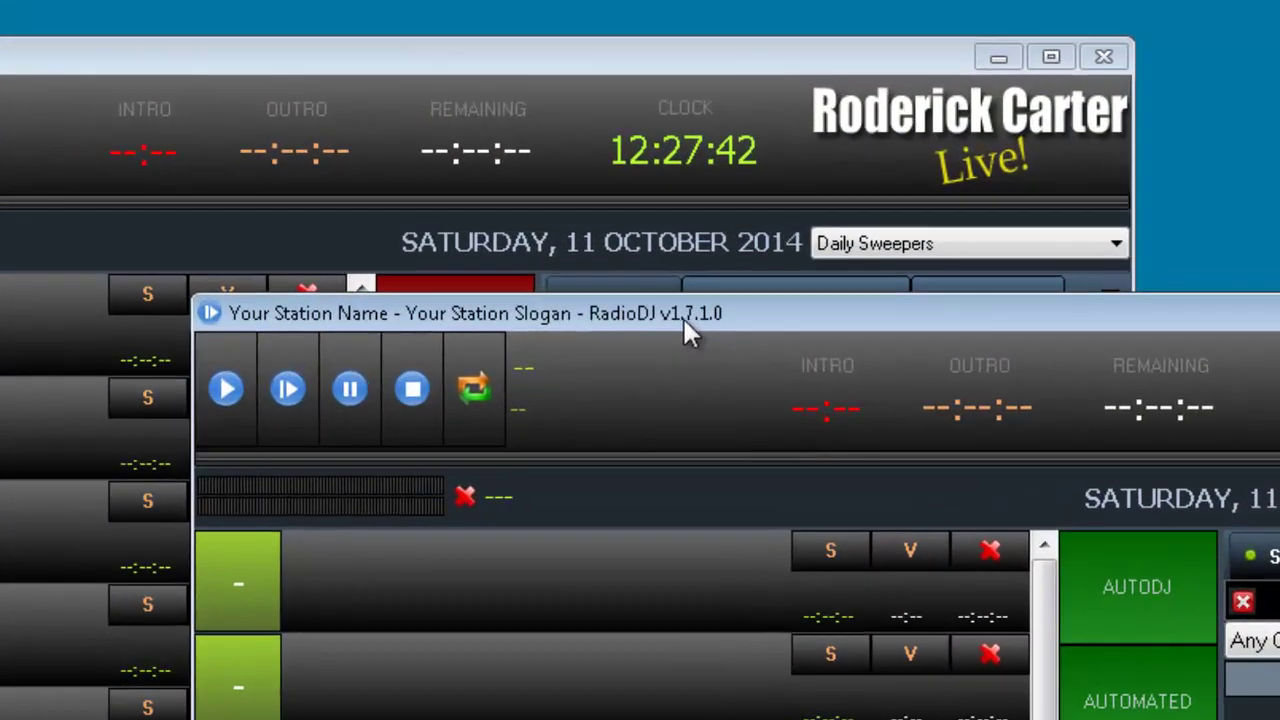
left_click_drag(831, 334, 1279, 52)
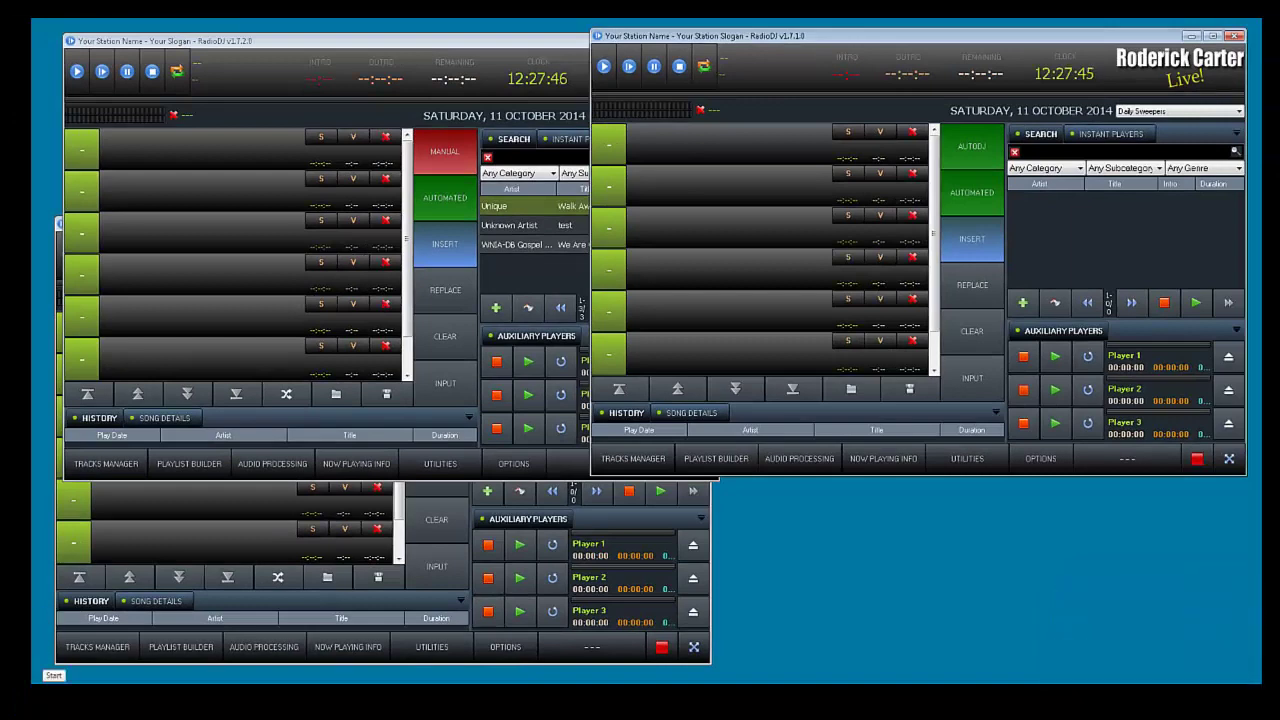
key("super")
left_click(110, 403)
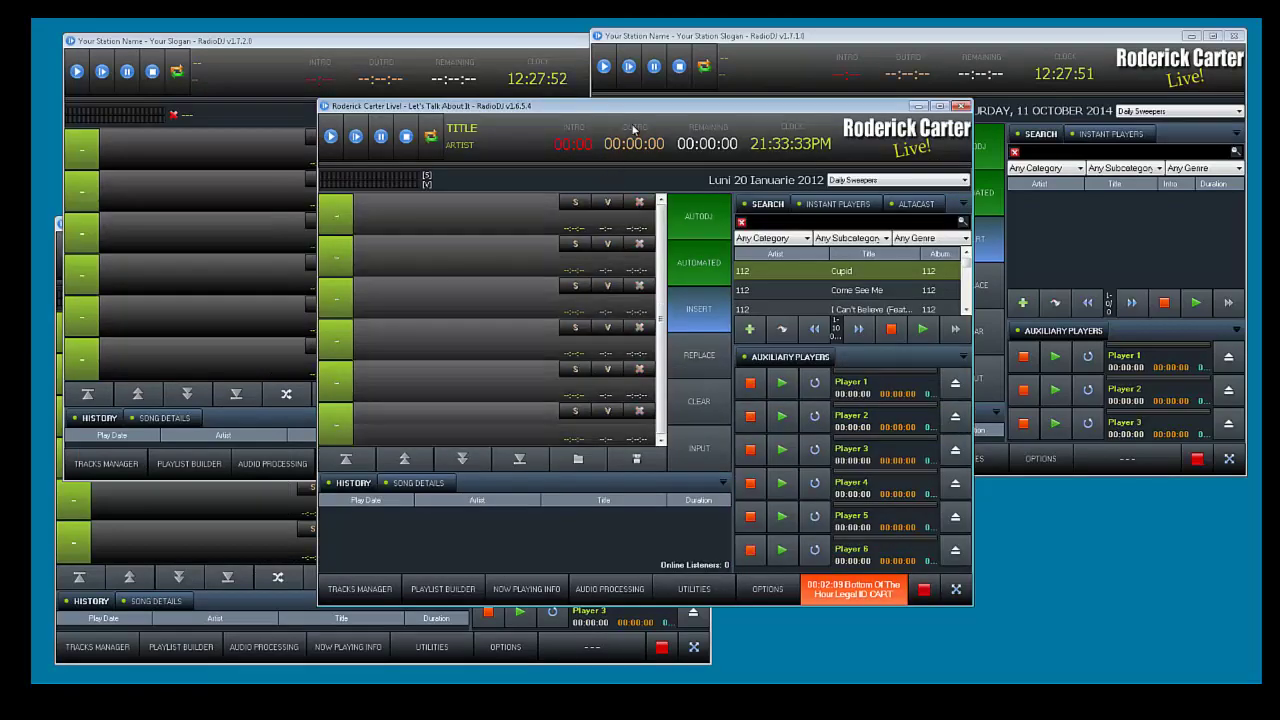
- Move the v1.6.5.4 window to the lower right and bring v1.7.1.0 to the front
left_click_drag(640, 112, 905, 181)
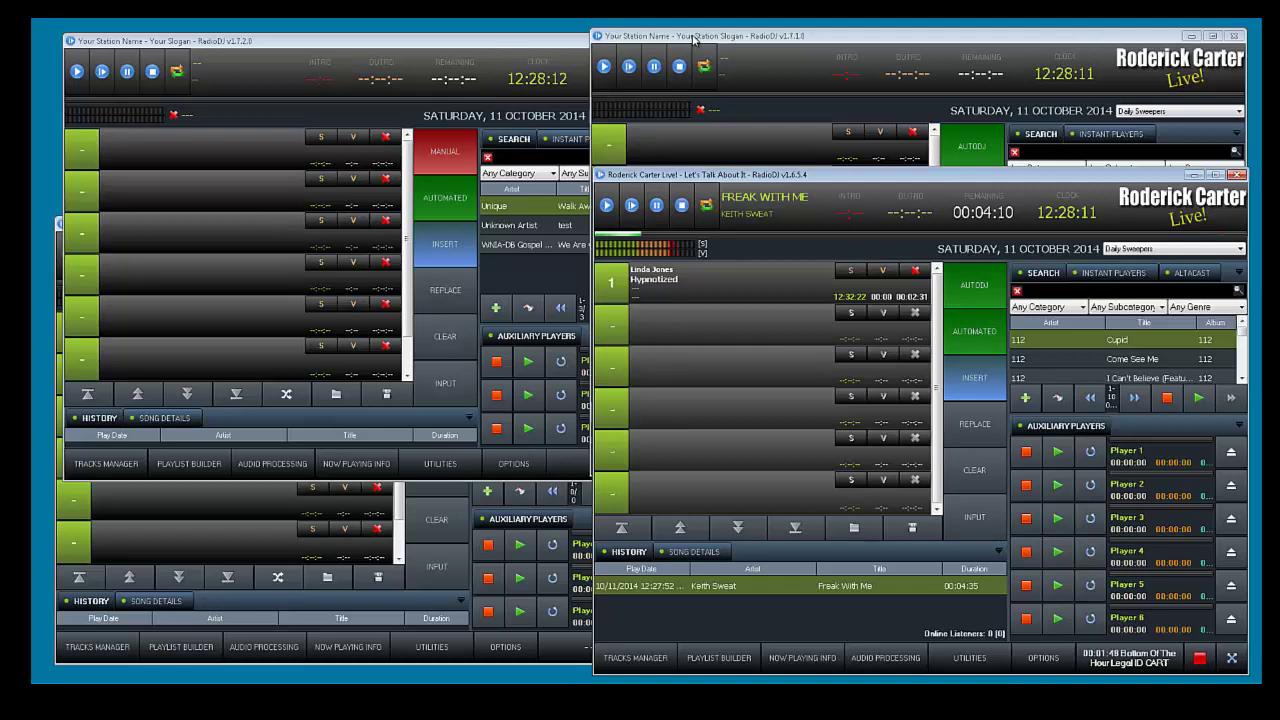
left_click(693, 38)
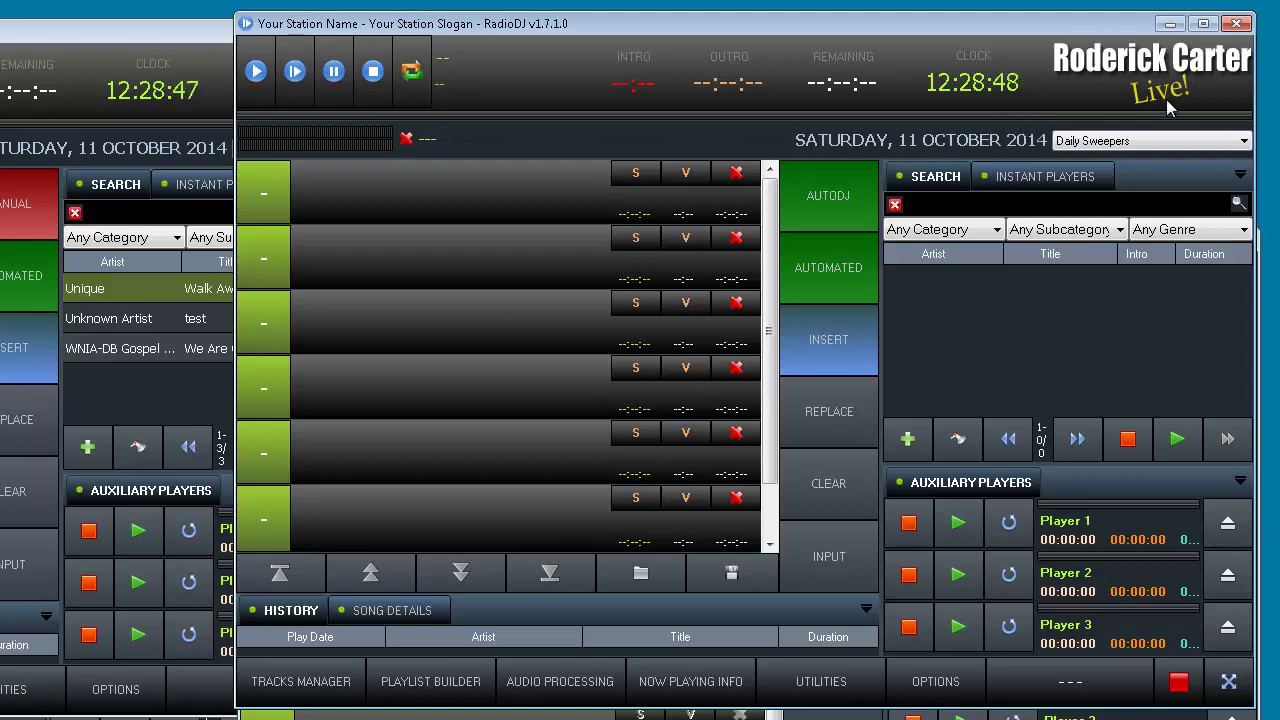
- Quit v1.7.1.0, v1.7.2.0 and v1.7.3.0, confirming each, then maximize the v1.6.5.4 window
left_click(1237, 24)
left_click(304, 585)
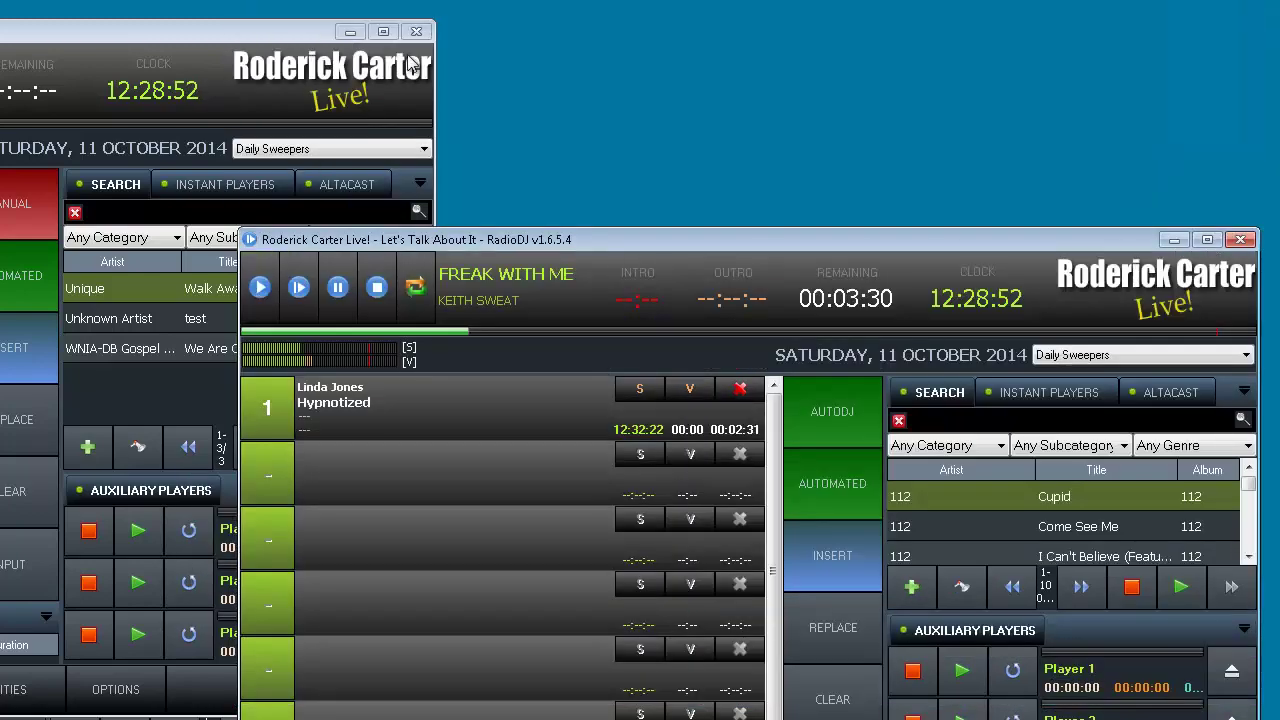
left_click(415, 32)
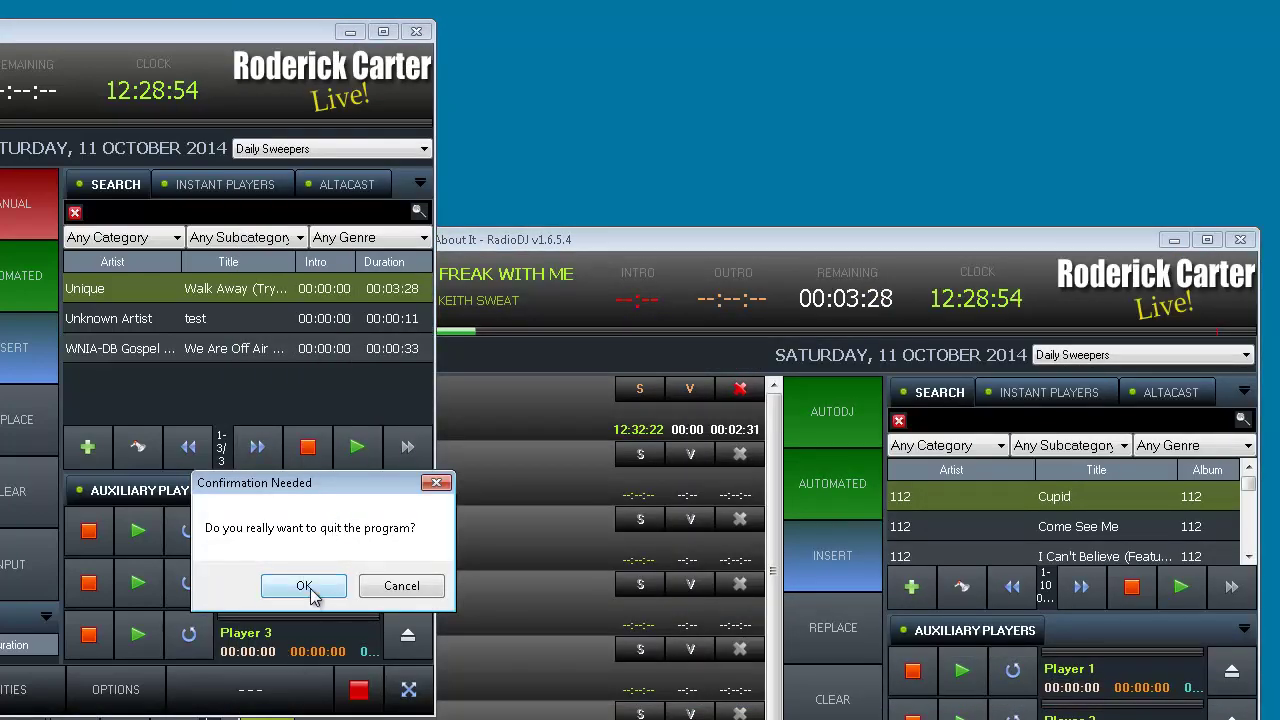
left_click(305, 587)
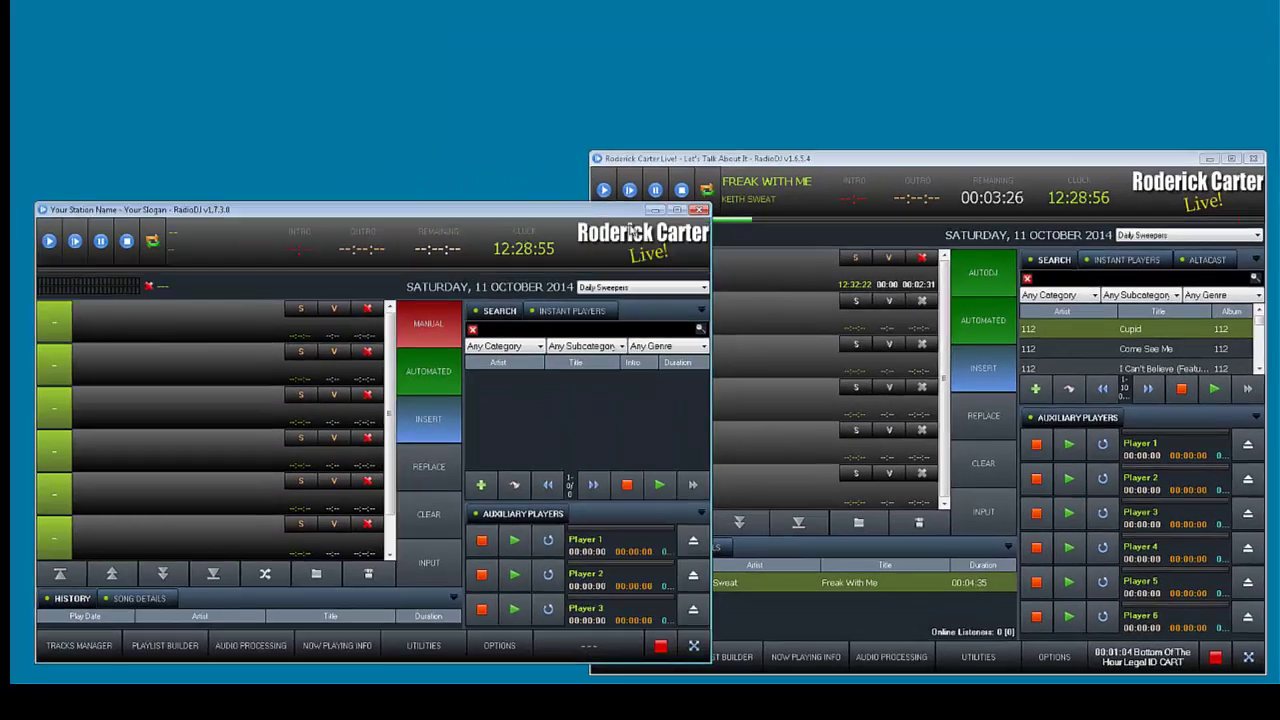
left_click(700, 211)
left_click(630, 390)
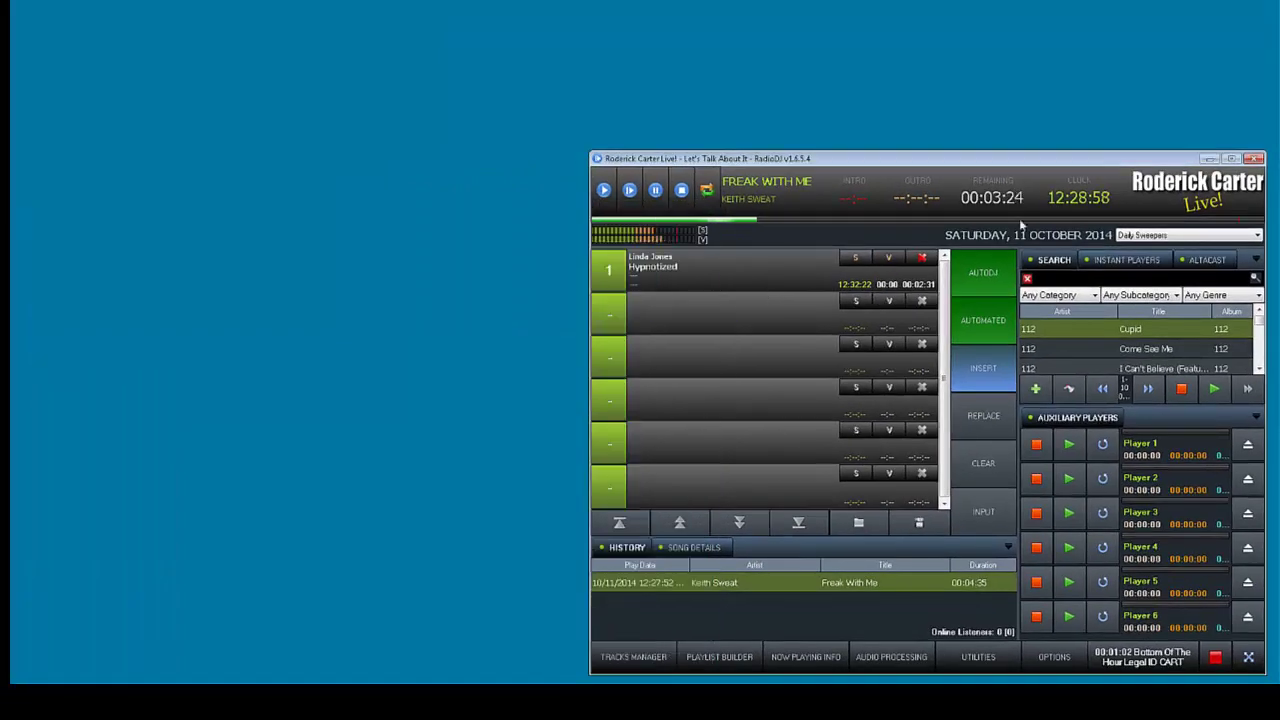
left_click(1232, 159)
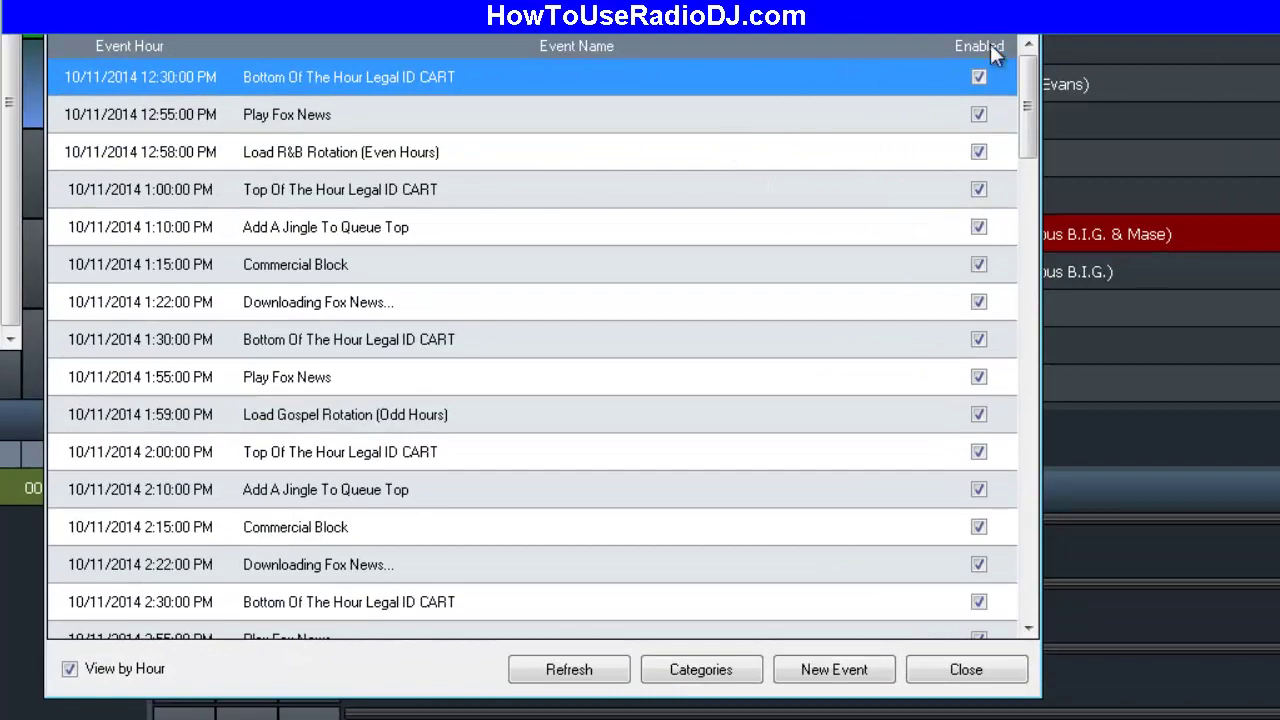
mouse_move(1030, 61)
left_mouse_down()
mouse_move(1030, 580)
mouse_move(1028, 46)
left_mouse_up()
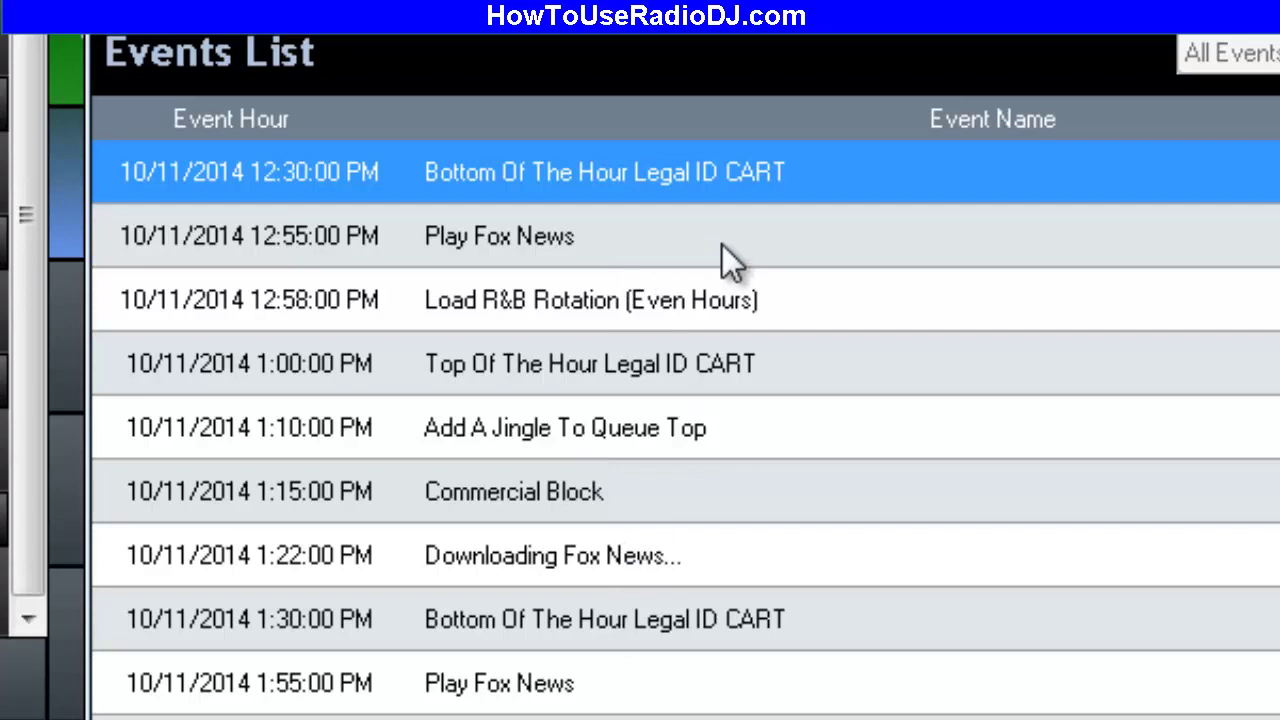
left_click(534, 489)
left_click(641, 556)
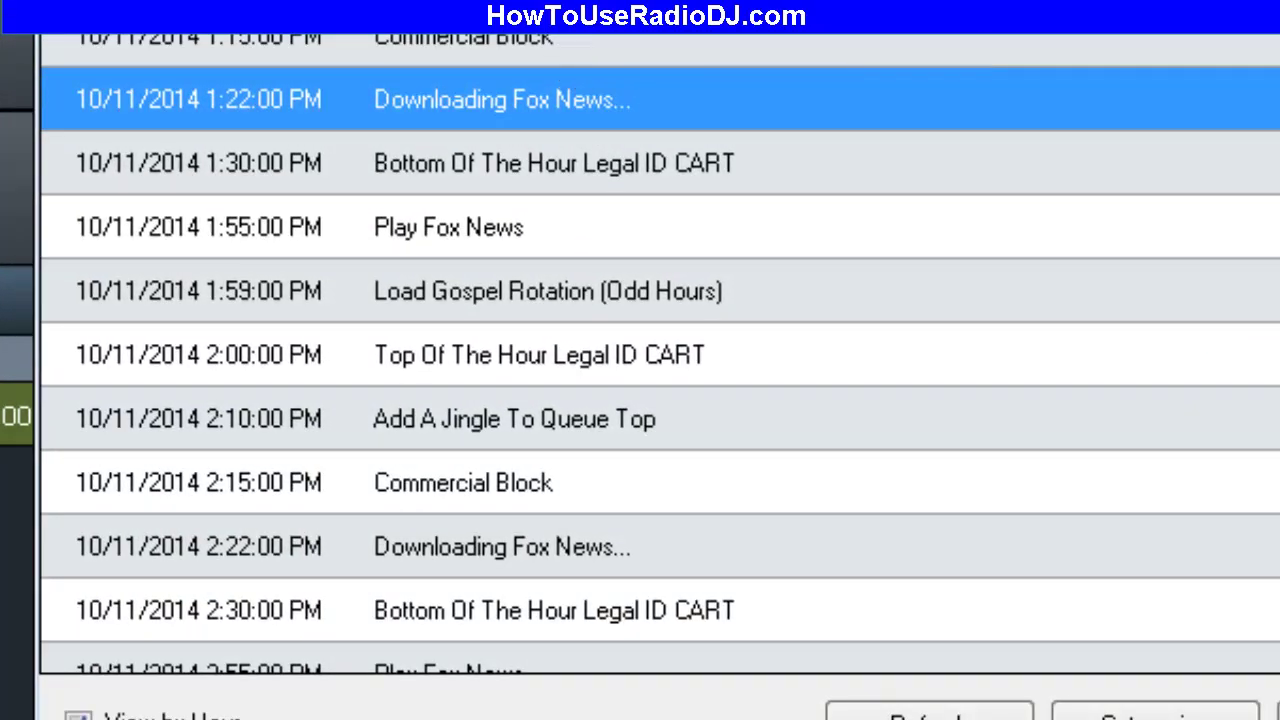
left_click(577, 165)
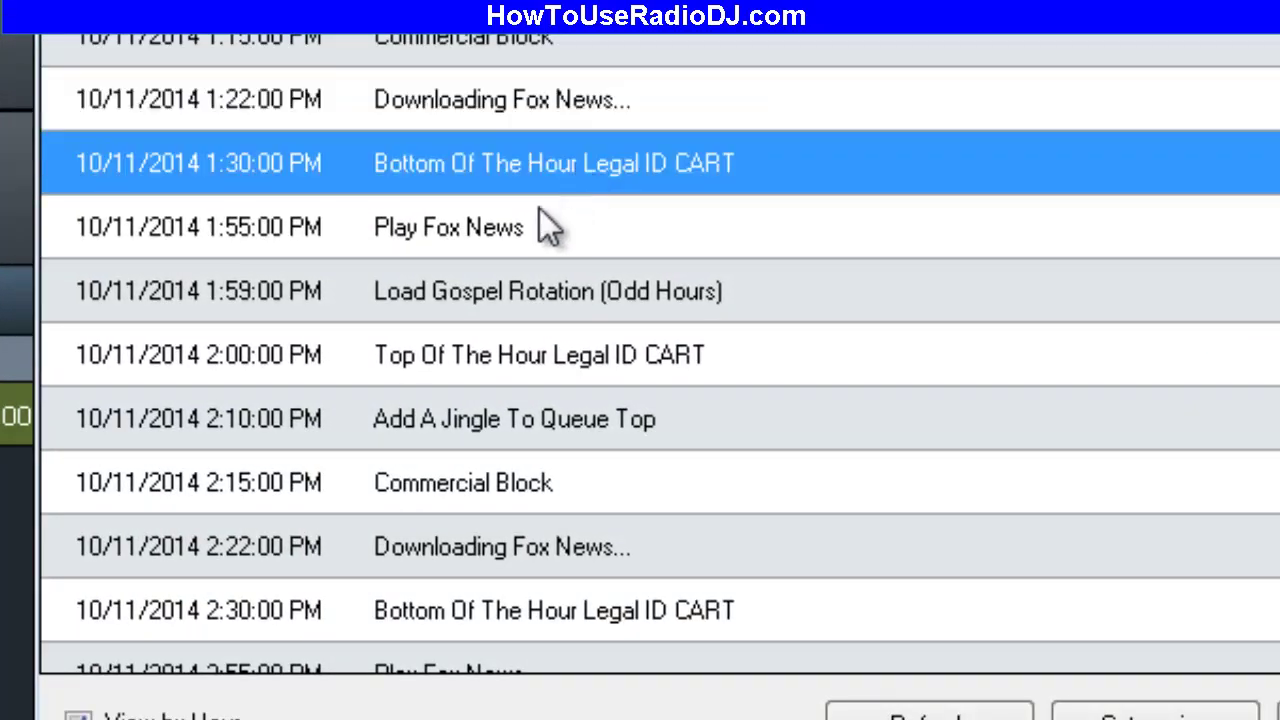
left_click(518, 232)
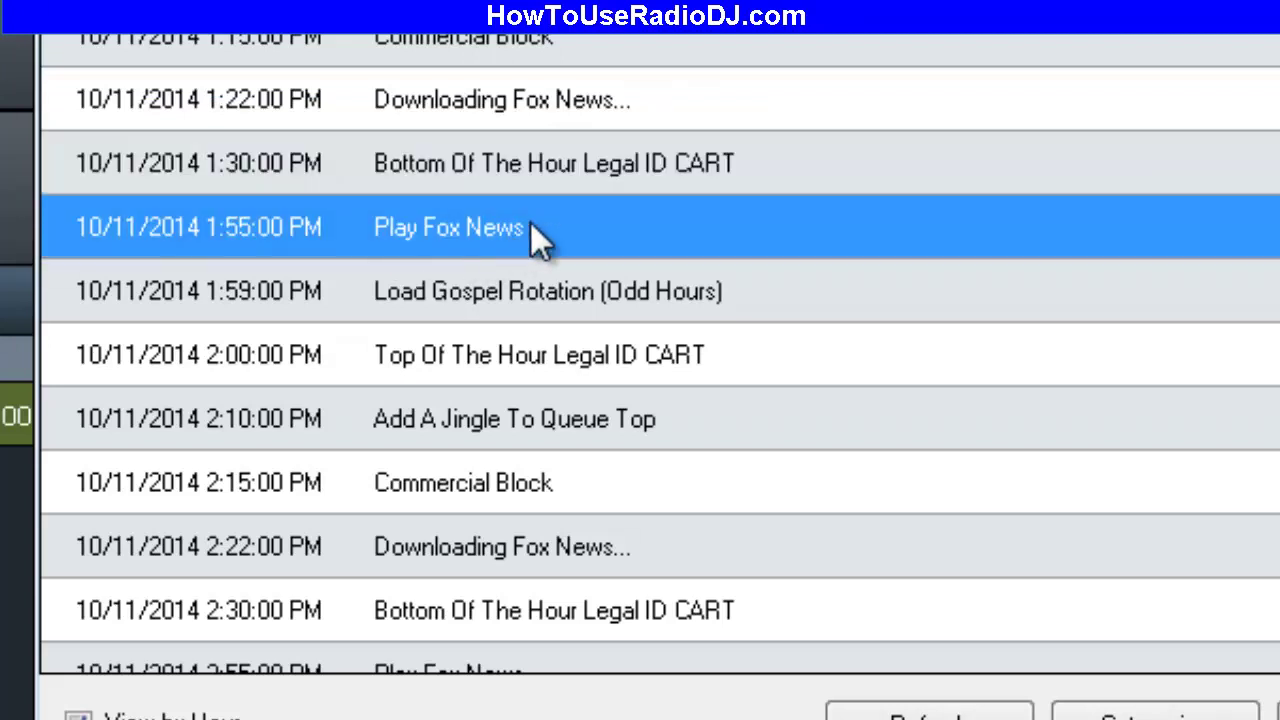
left_click(571, 295)
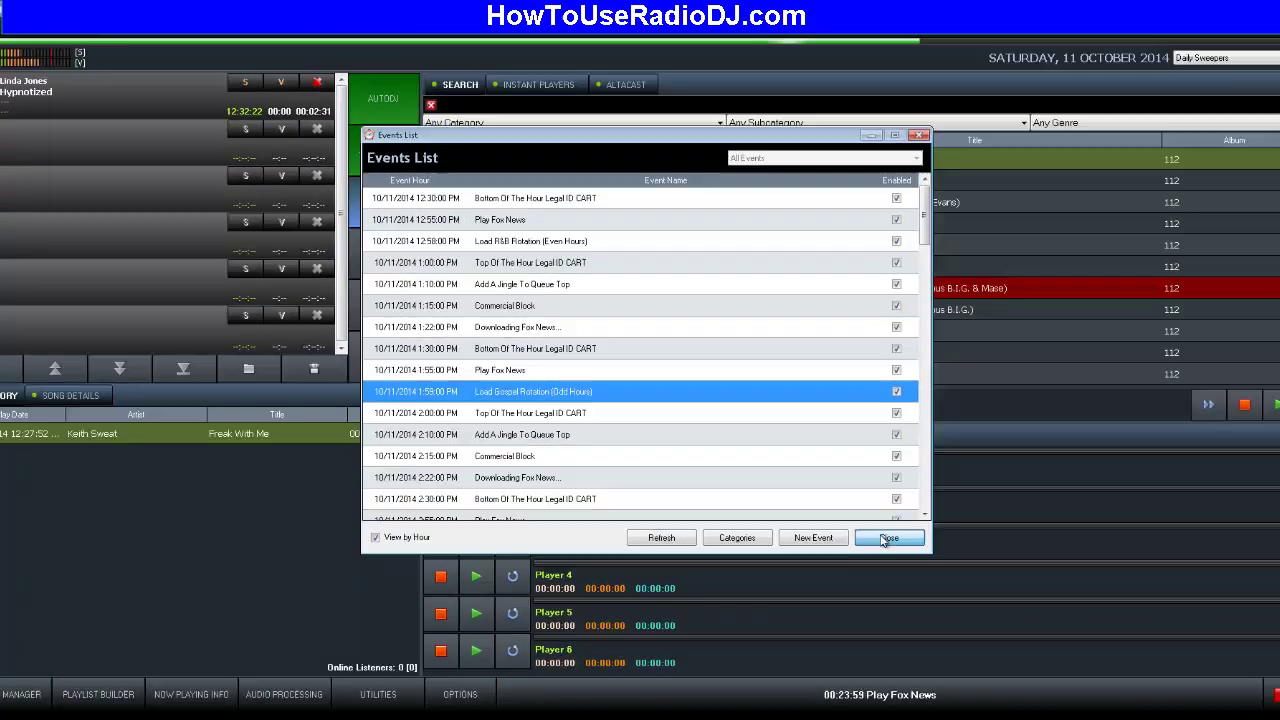
left_click(894, 531)
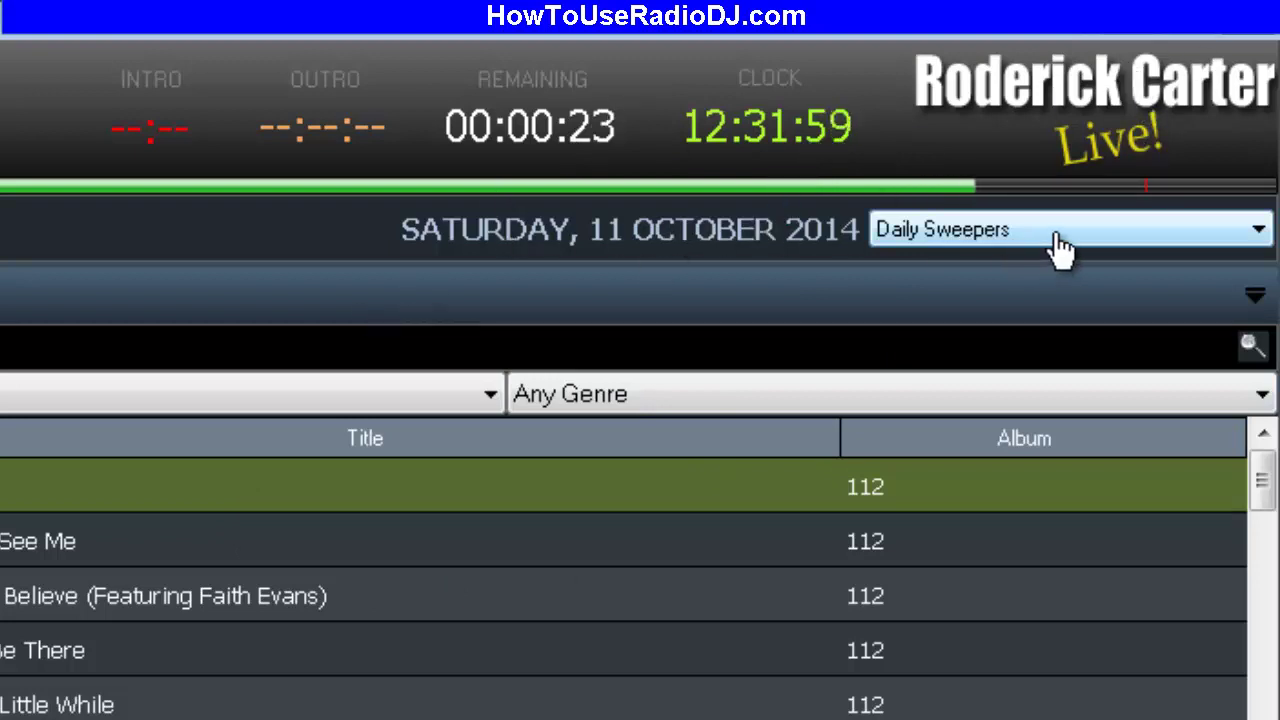
left_click(1259, 230)
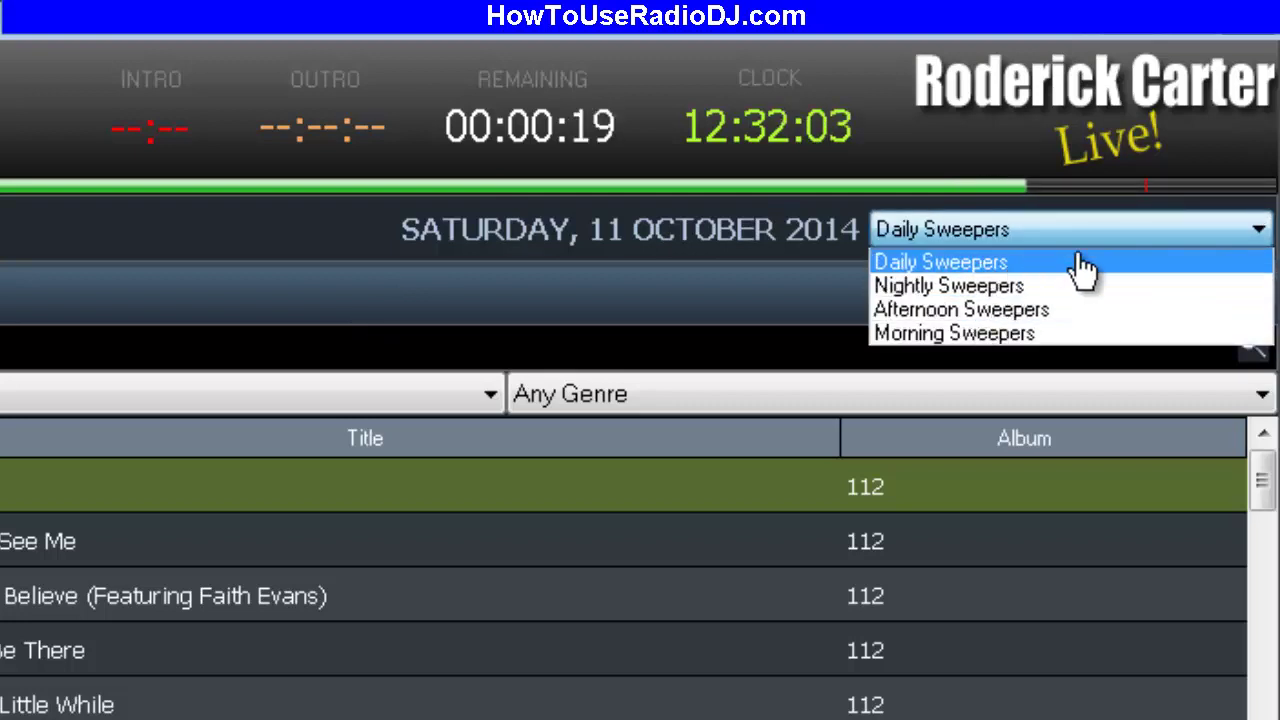
left_click(1257, 232)
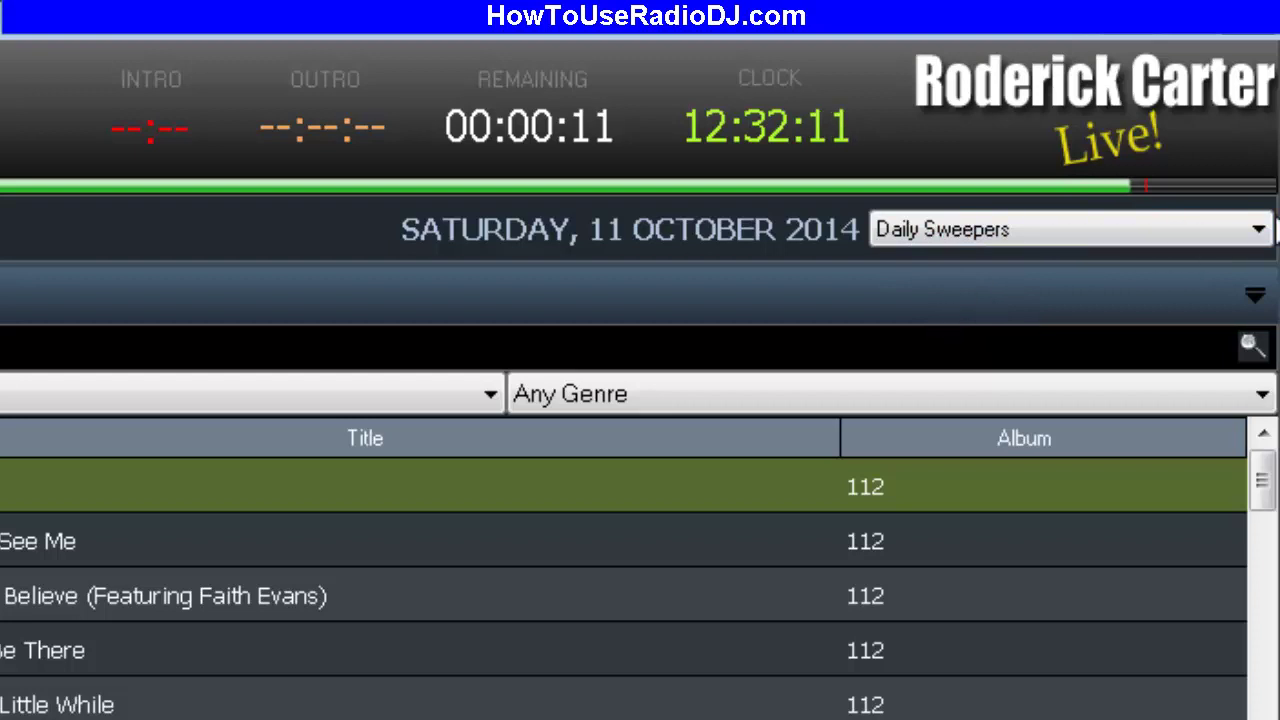
left_click(1260, 230)
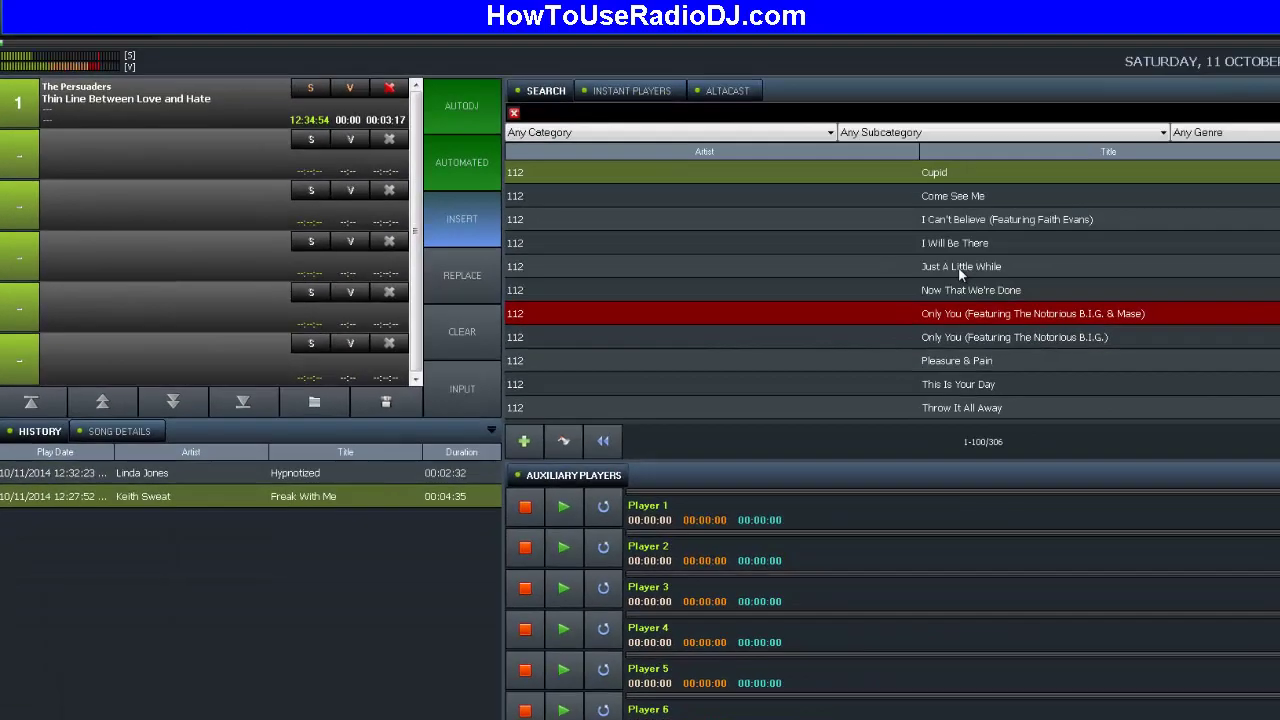
left_click_drag(999, 279, 171, 157)
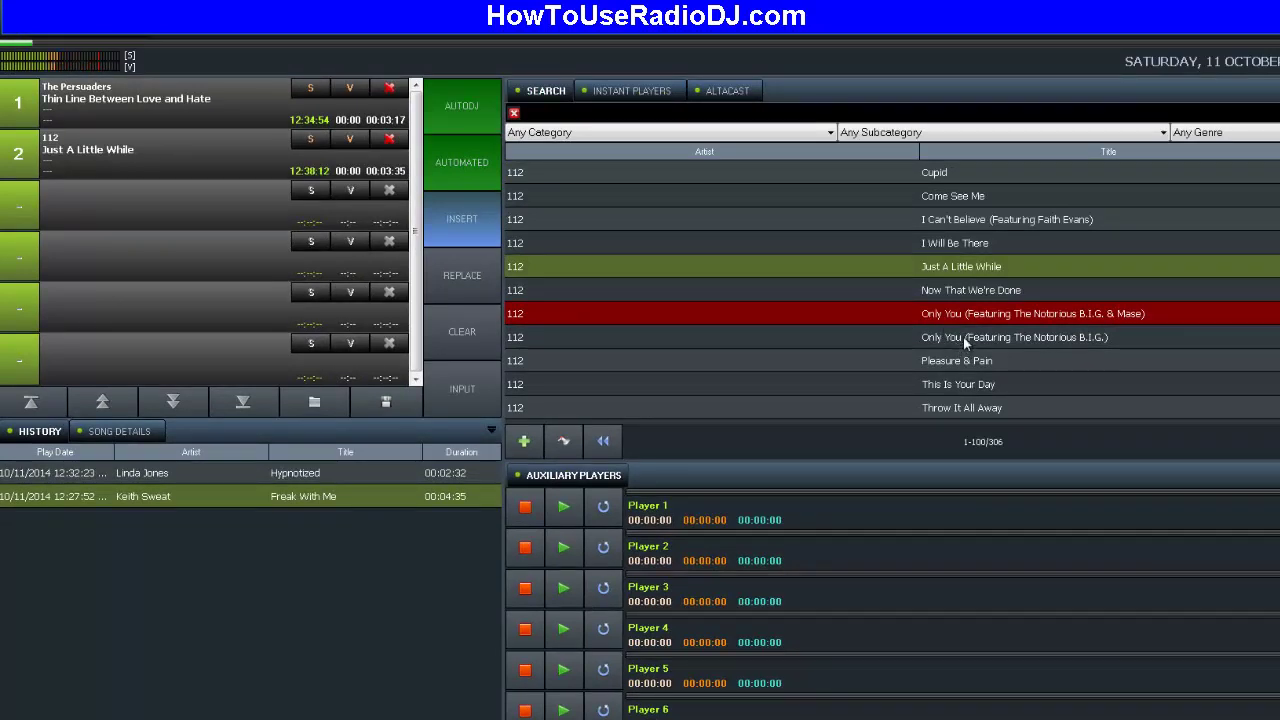
left_click_drag(955, 338, 180, 296)
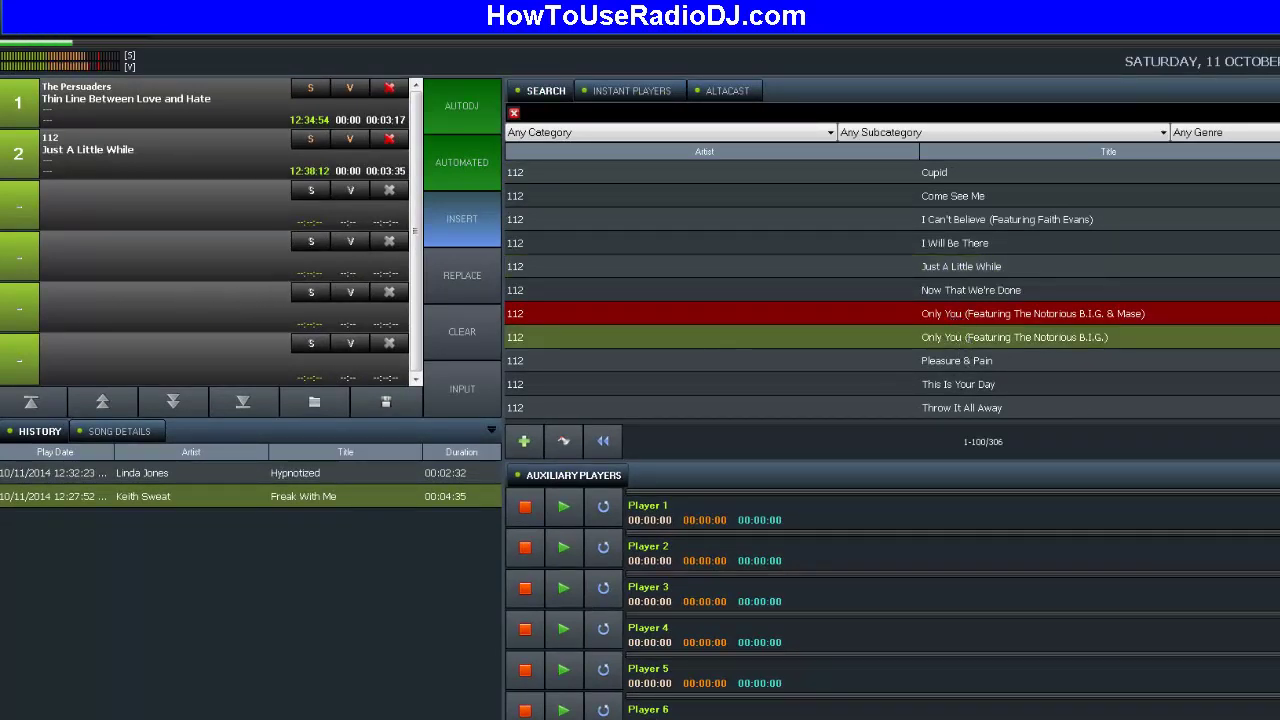
scroll(890, 290, "down", 4)
left_click_drag(980, 337, 90, 203)
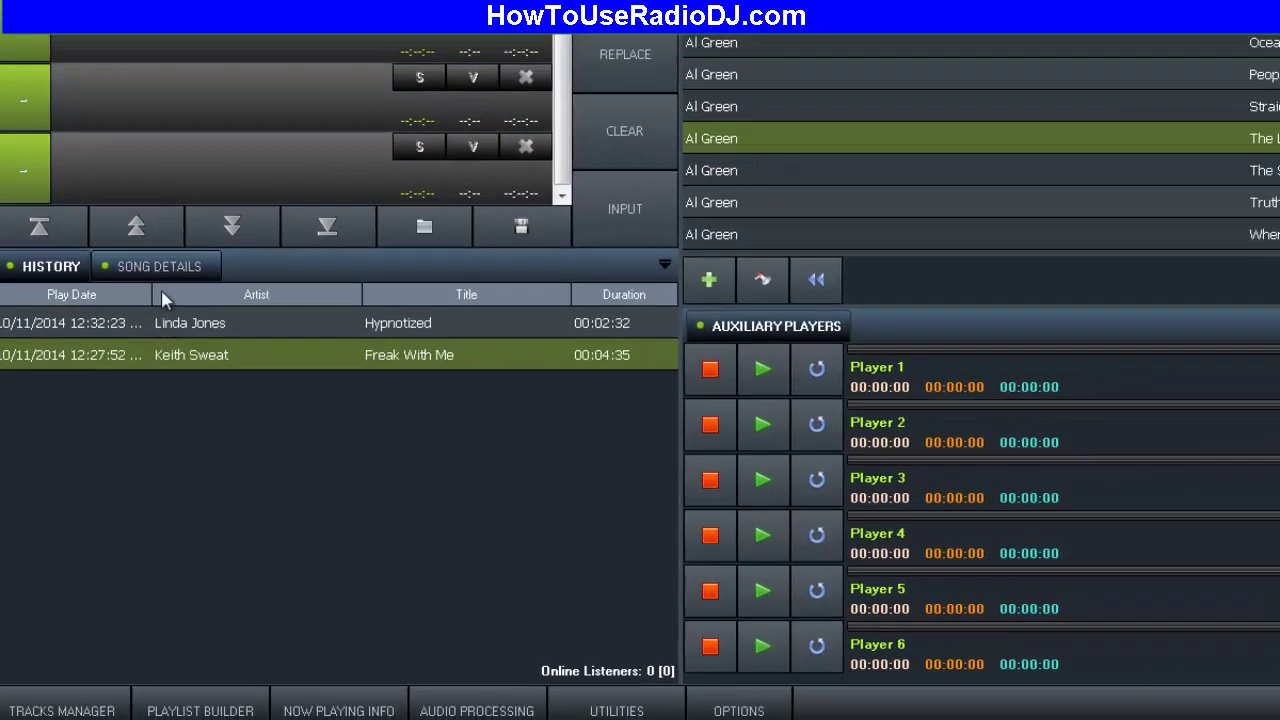
left_click(159, 266)
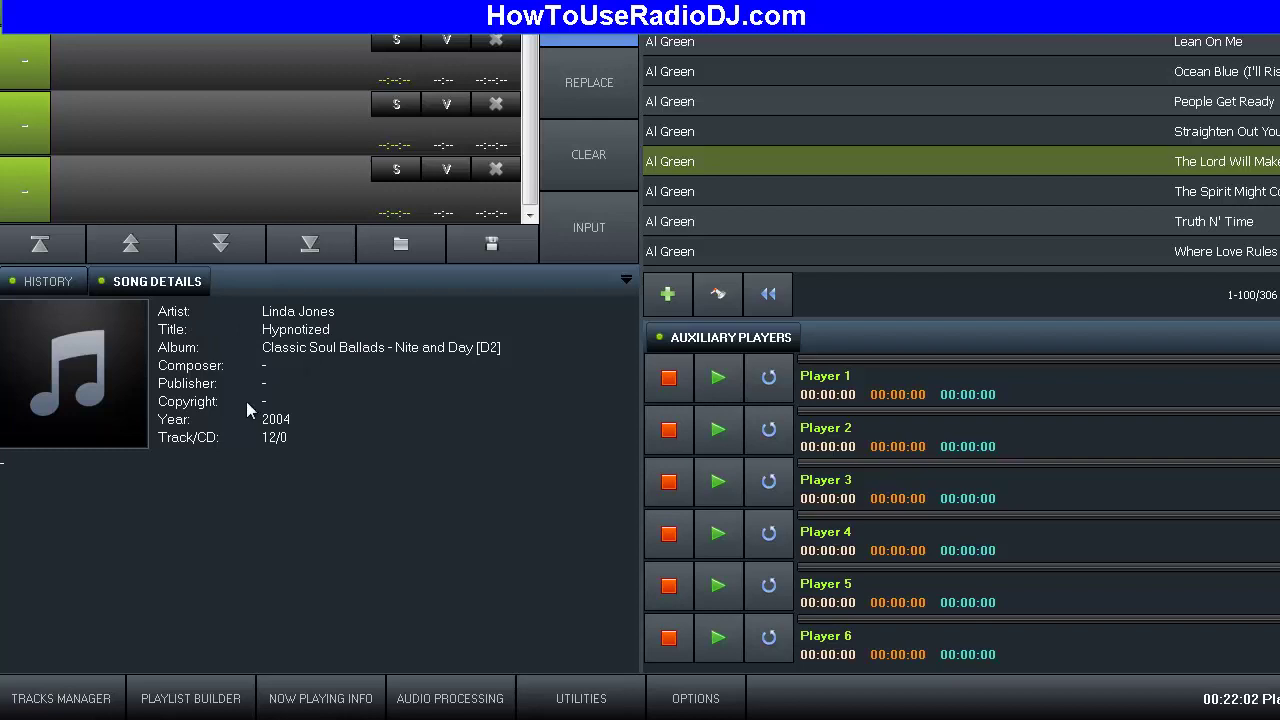
left_click(29, 284)
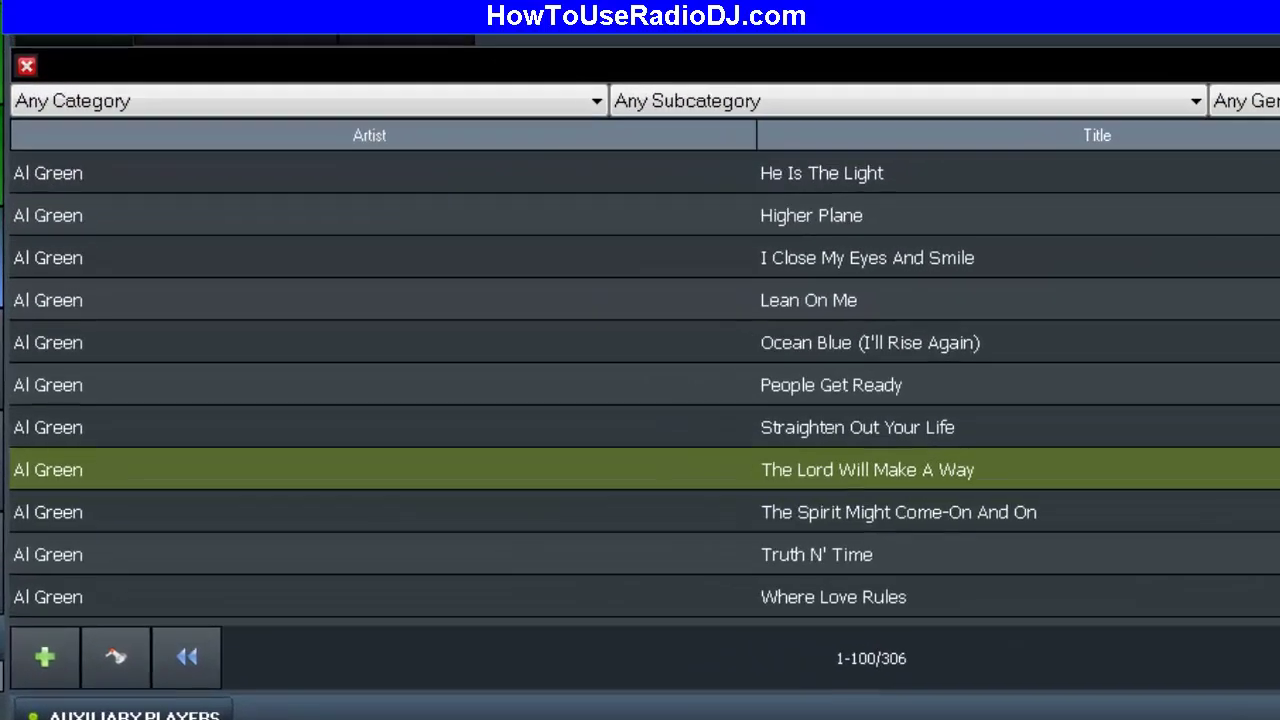
scroll(1266, 119, "down", 4)
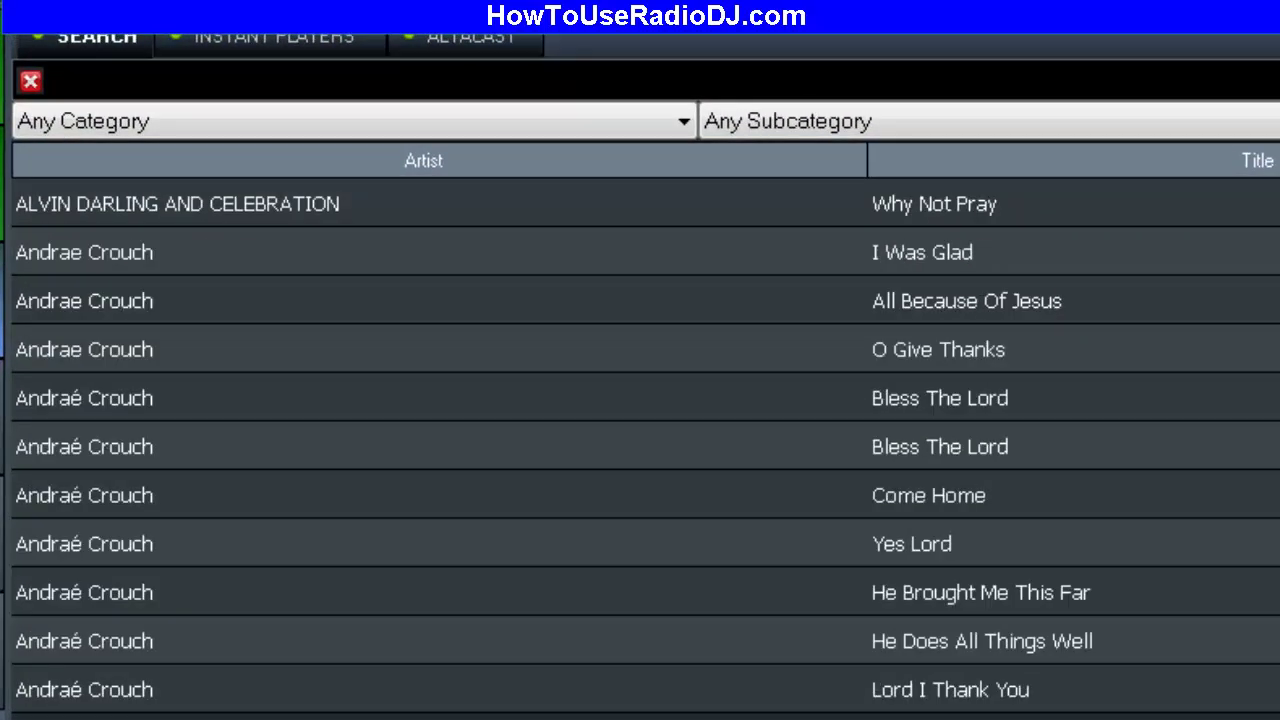
scroll(640, 445, "up", 15)
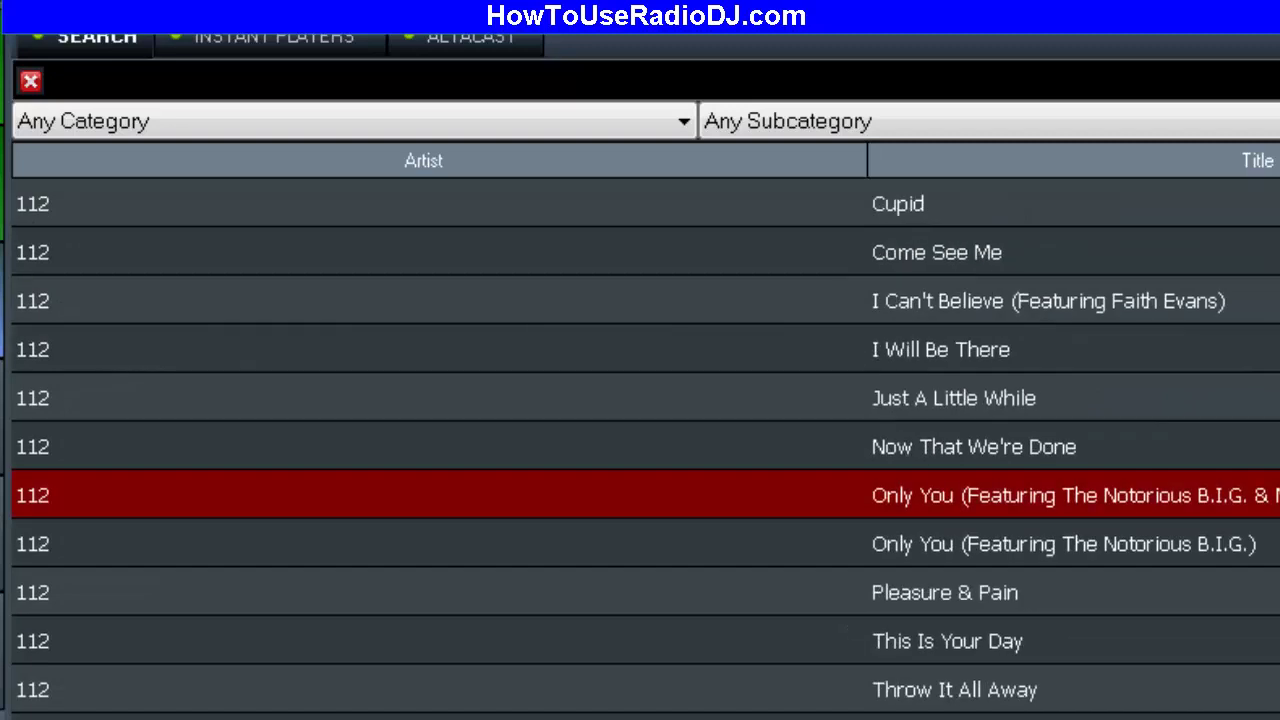
- Filter tracks to Station IDs, select Flight Radio Station ID A, then switch to Radio Shows
left_click(684, 121)
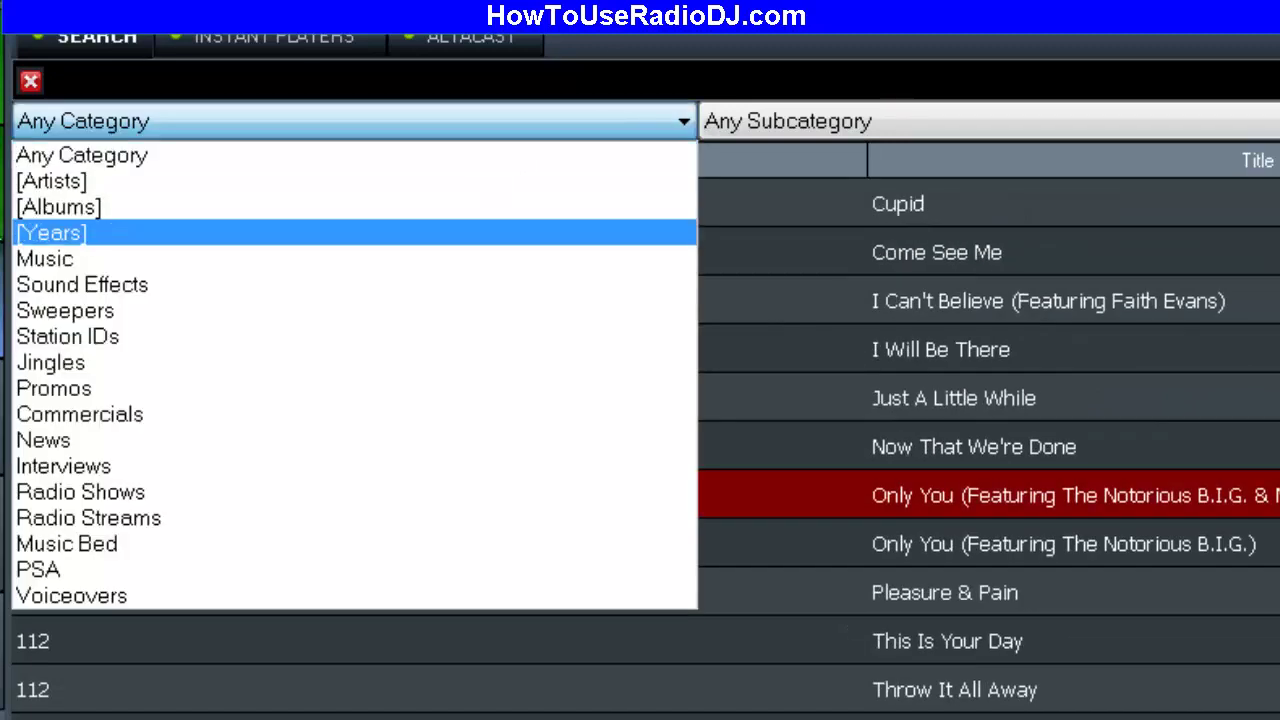
left_click(74, 336)
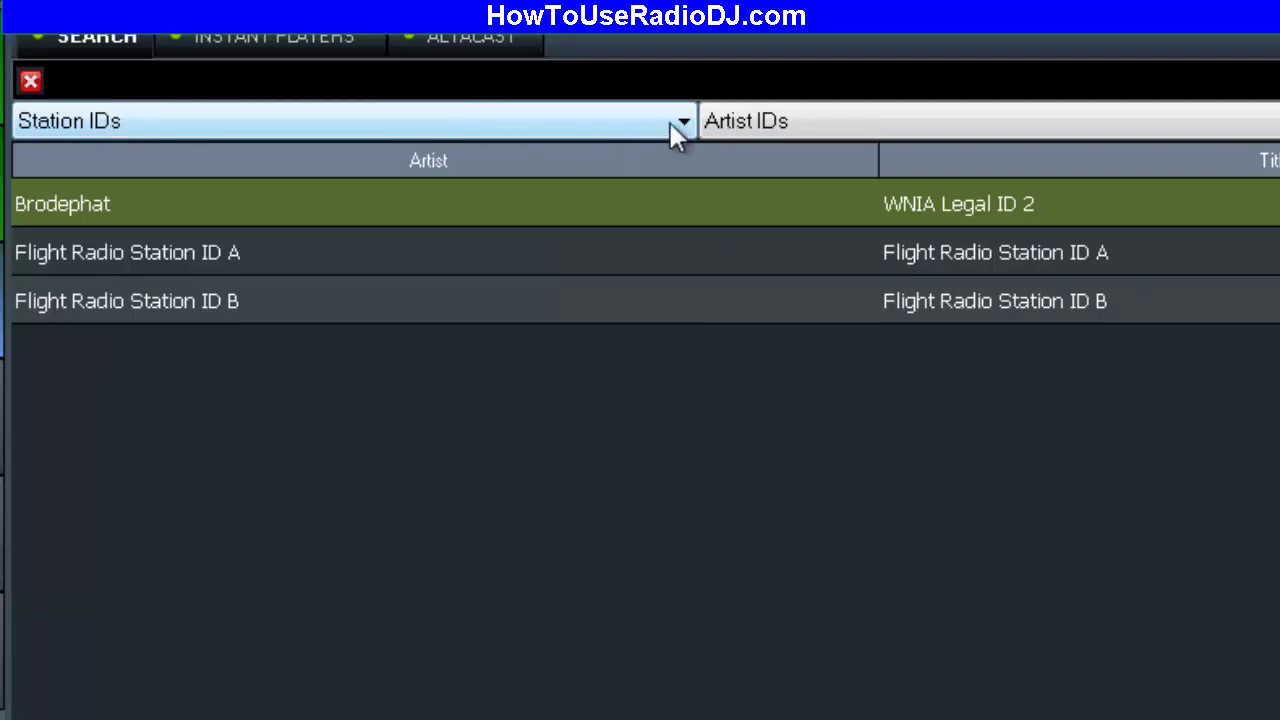
left_click(240, 252)
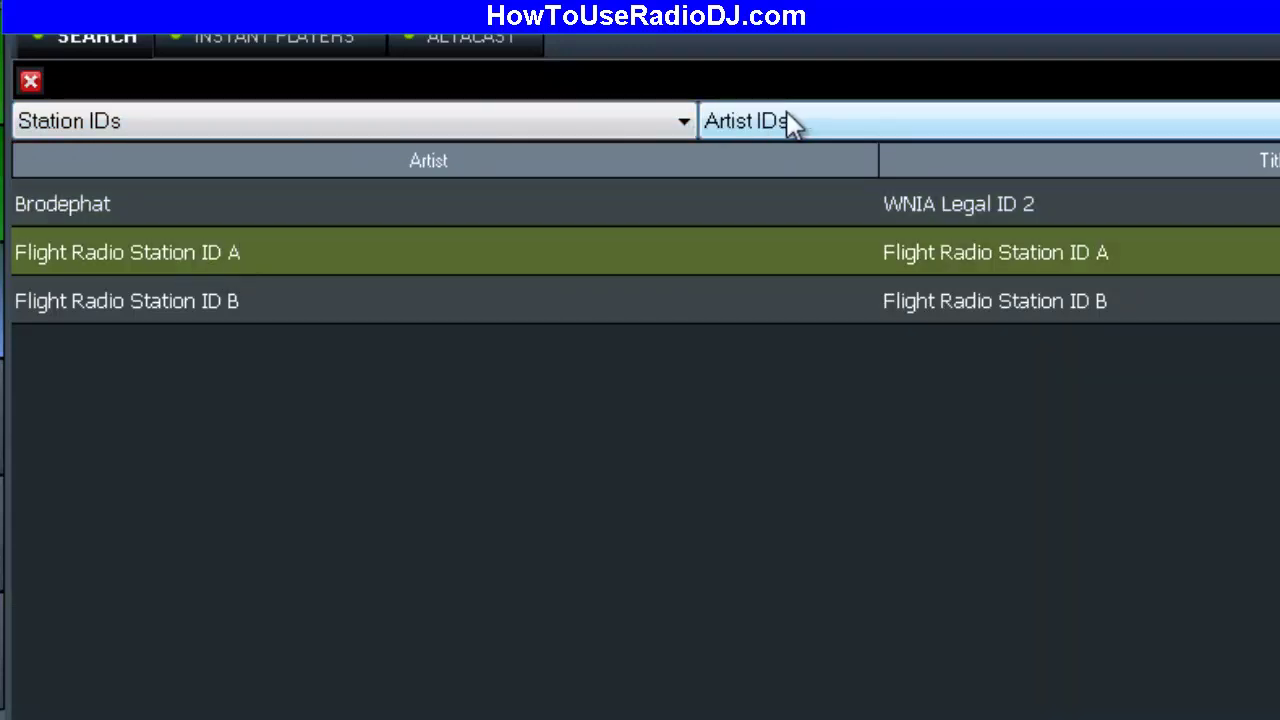
left_click(684, 121)
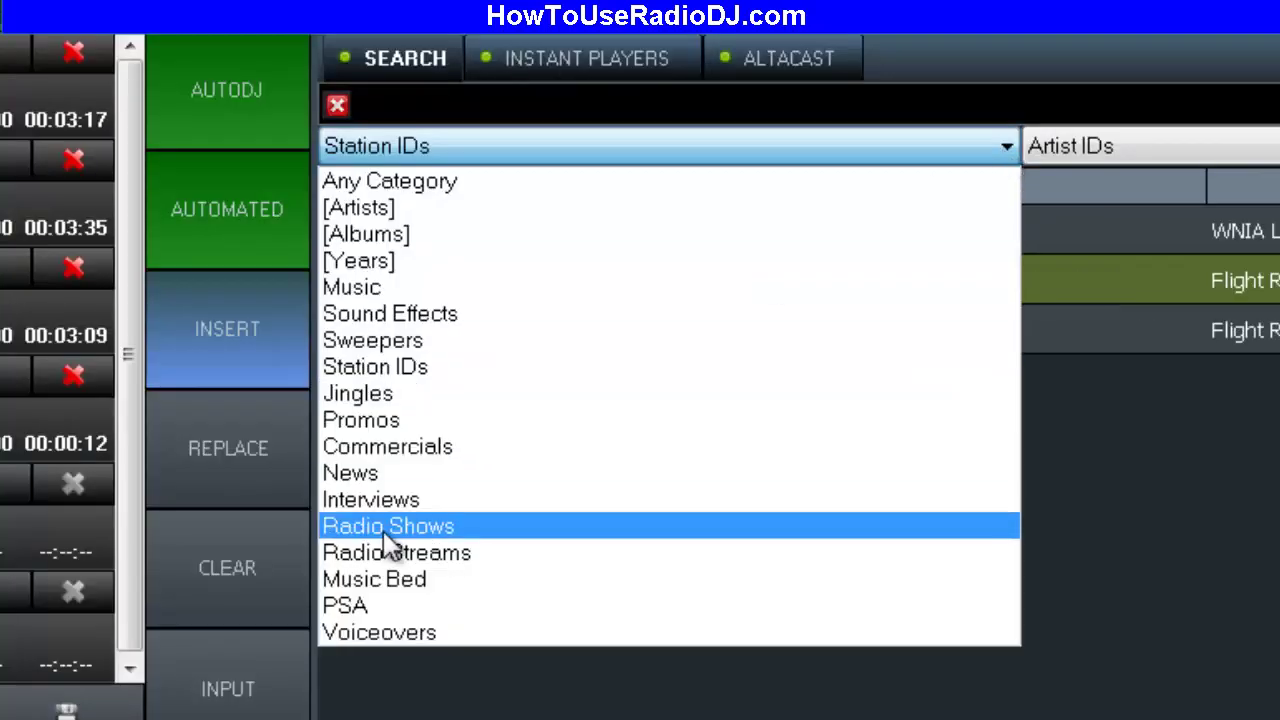
left_click(497, 537)
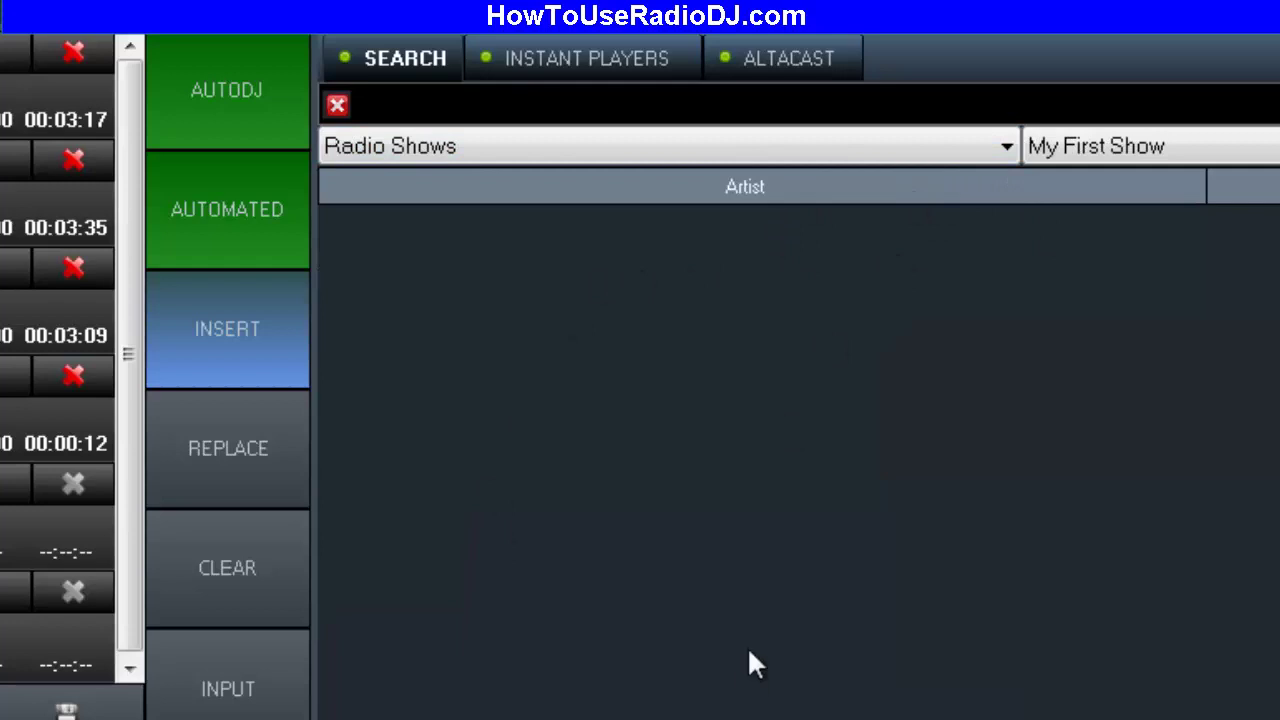
- Try some test text in the track search box, erase it, and show the Instant Players grid
left_click(383, 106)
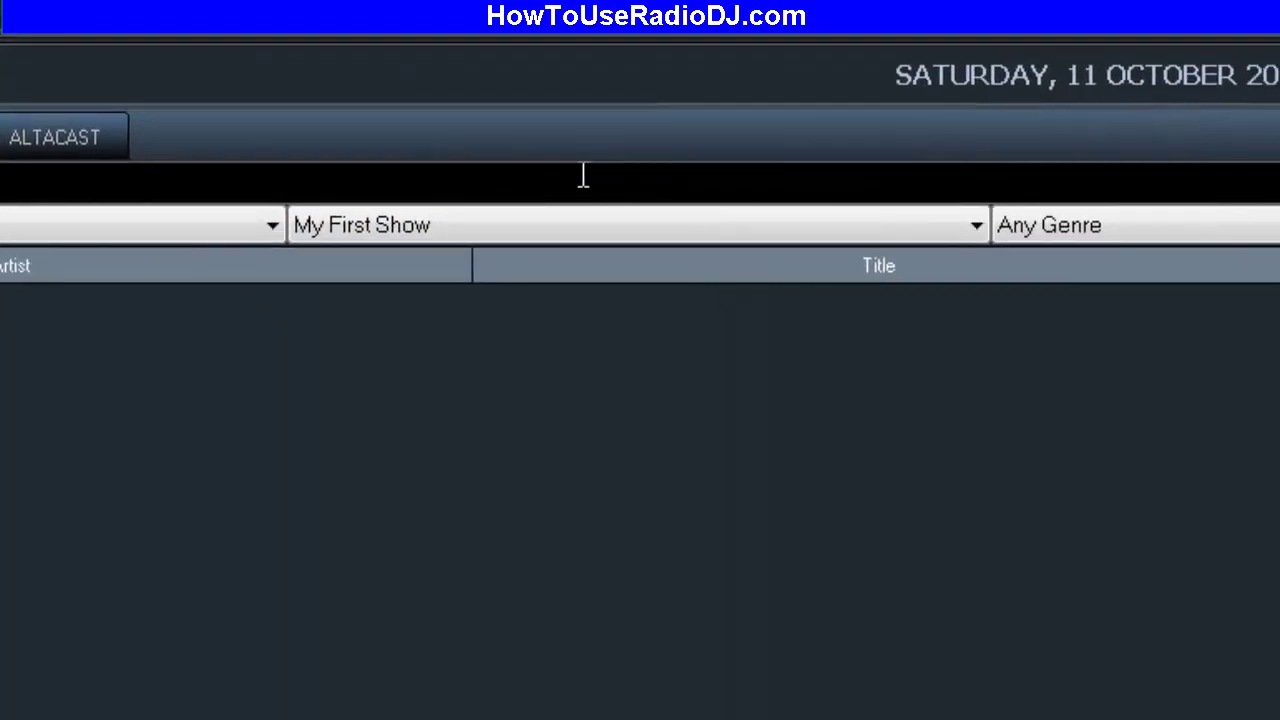
type("hjghjgjghjg")
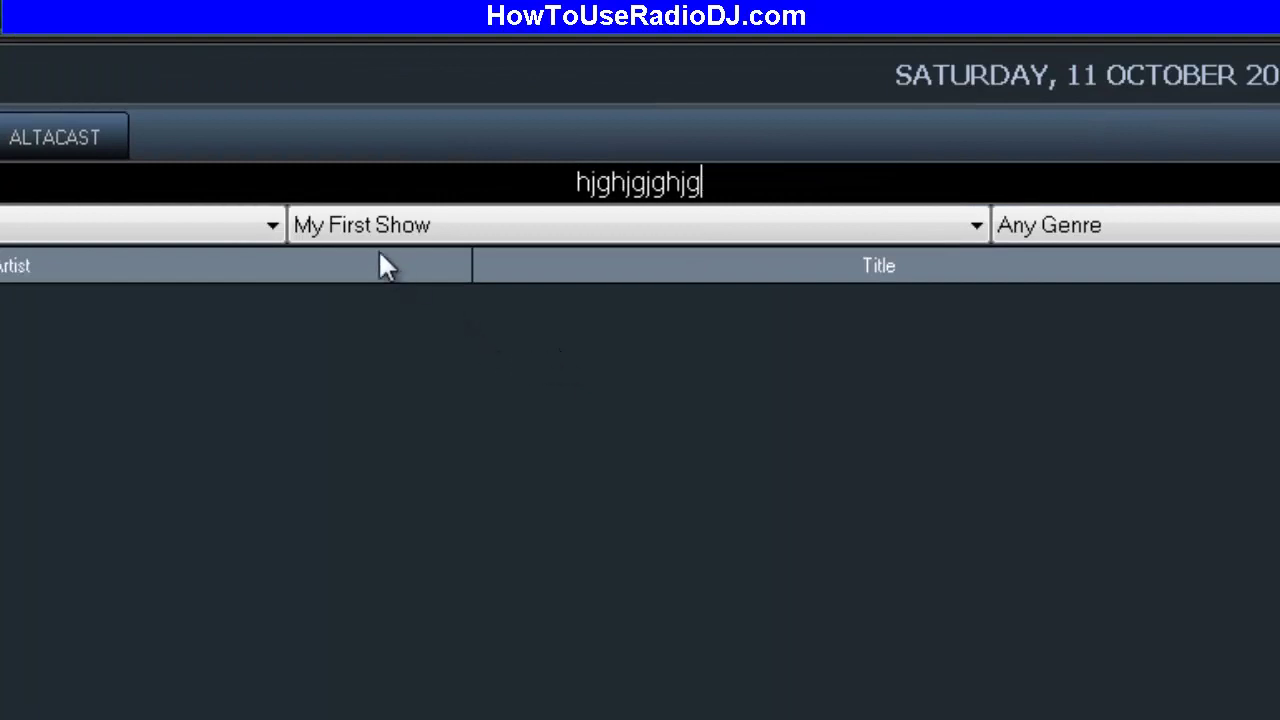
key("BackSpace")
key("BackSpace")
key("BackSpace")
key("BackSpace")
key("BackSpace")
key("BackSpace")
key("BackSpace")
key("BackSpace")
key("BackSpace")
key("BackSpace")
key("BackSpace")
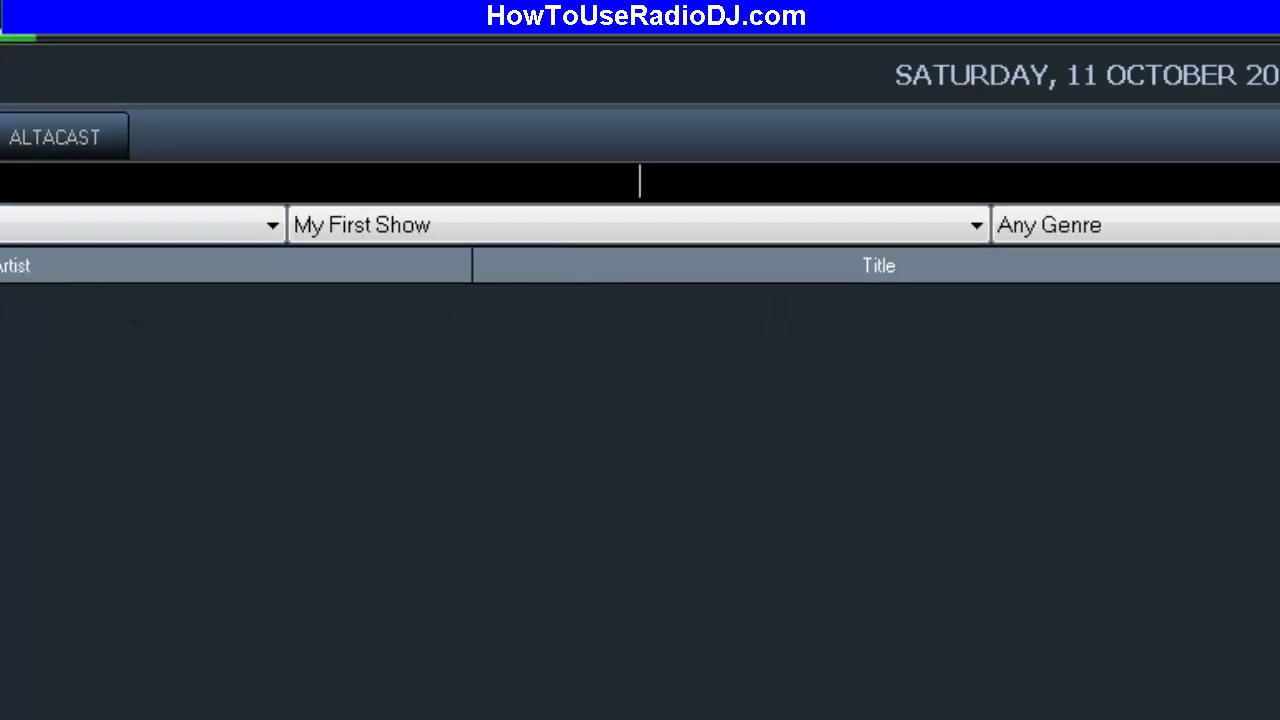
left_click(37, 52)
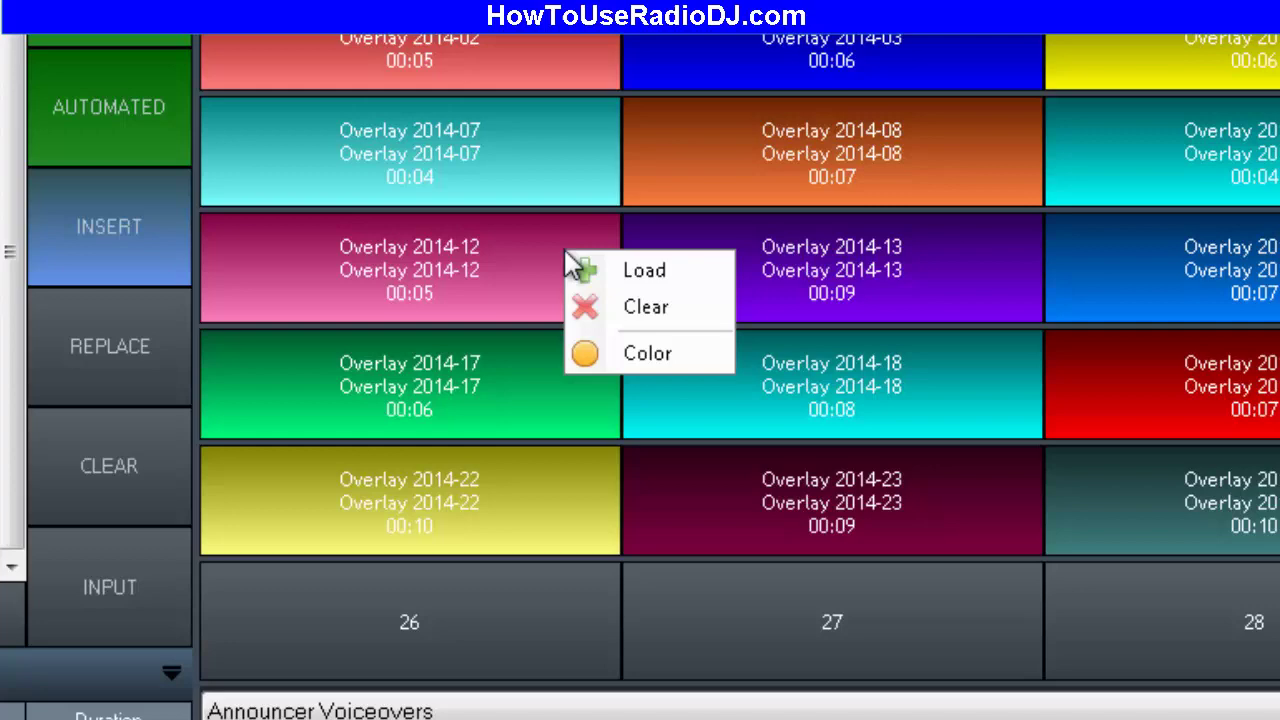
- Colour the Overlay 2014-12 instant-player tile dark brown
left_click(648, 355)
left_click(610, 323)
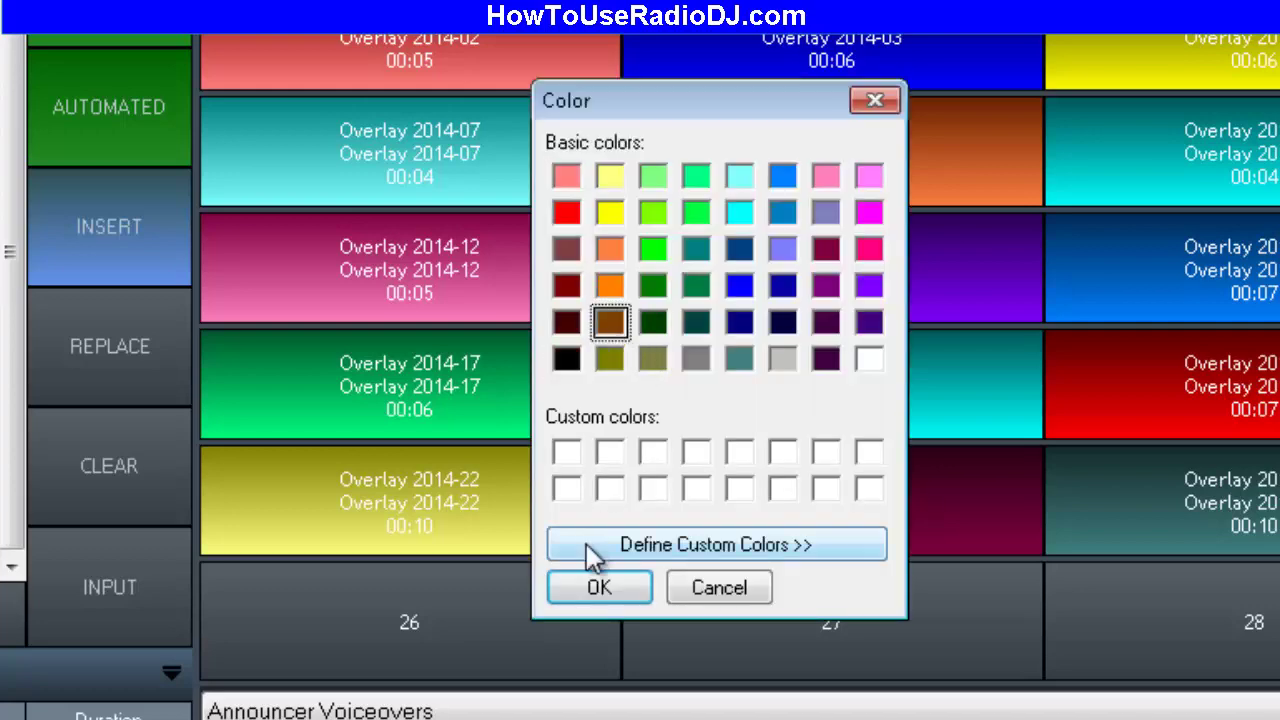
left_click(599, 587)
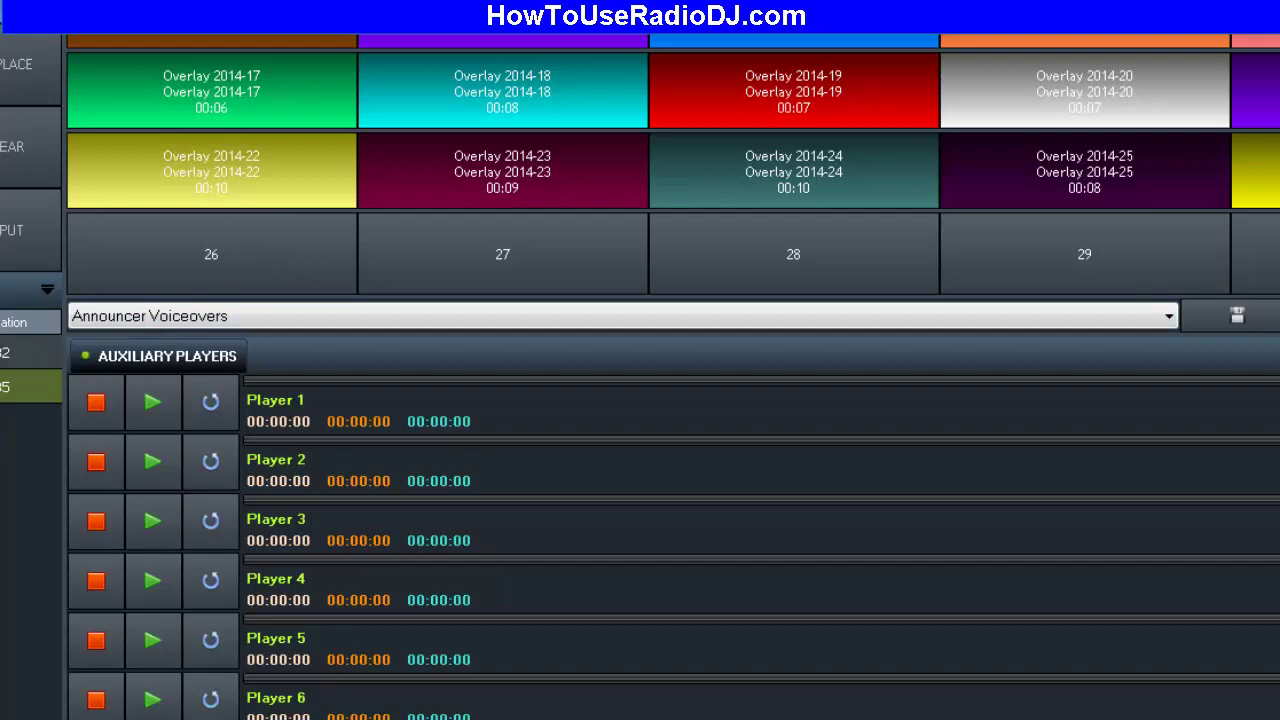
left_click(1162, 324)
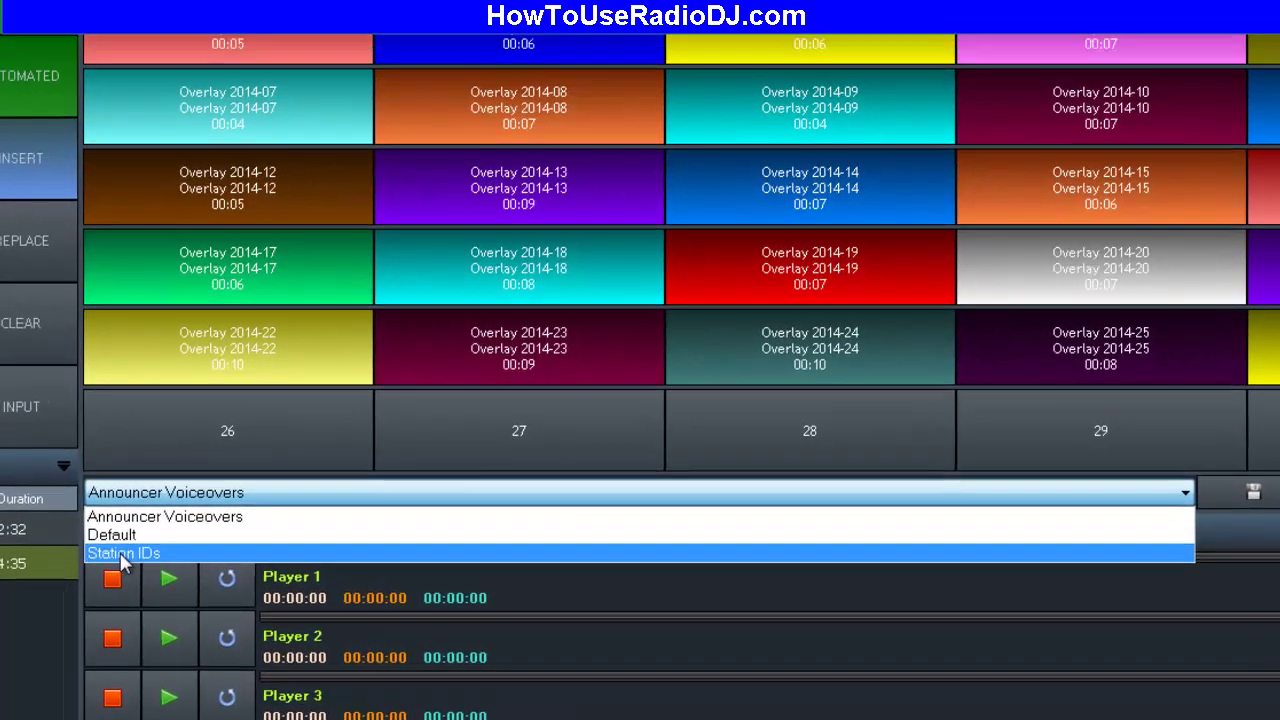
- Load the Station IDs instant player set and play Flight Radio Station ID B
left_click(107, 376)
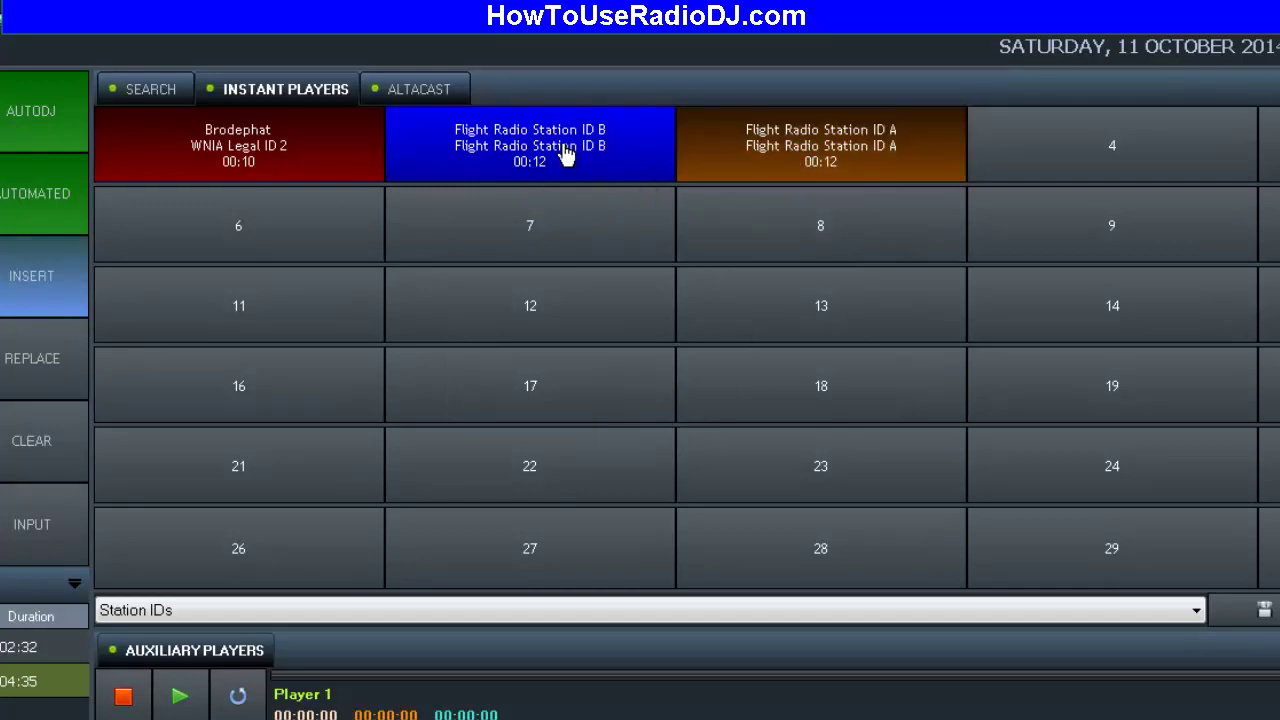
left_click(537, 162)
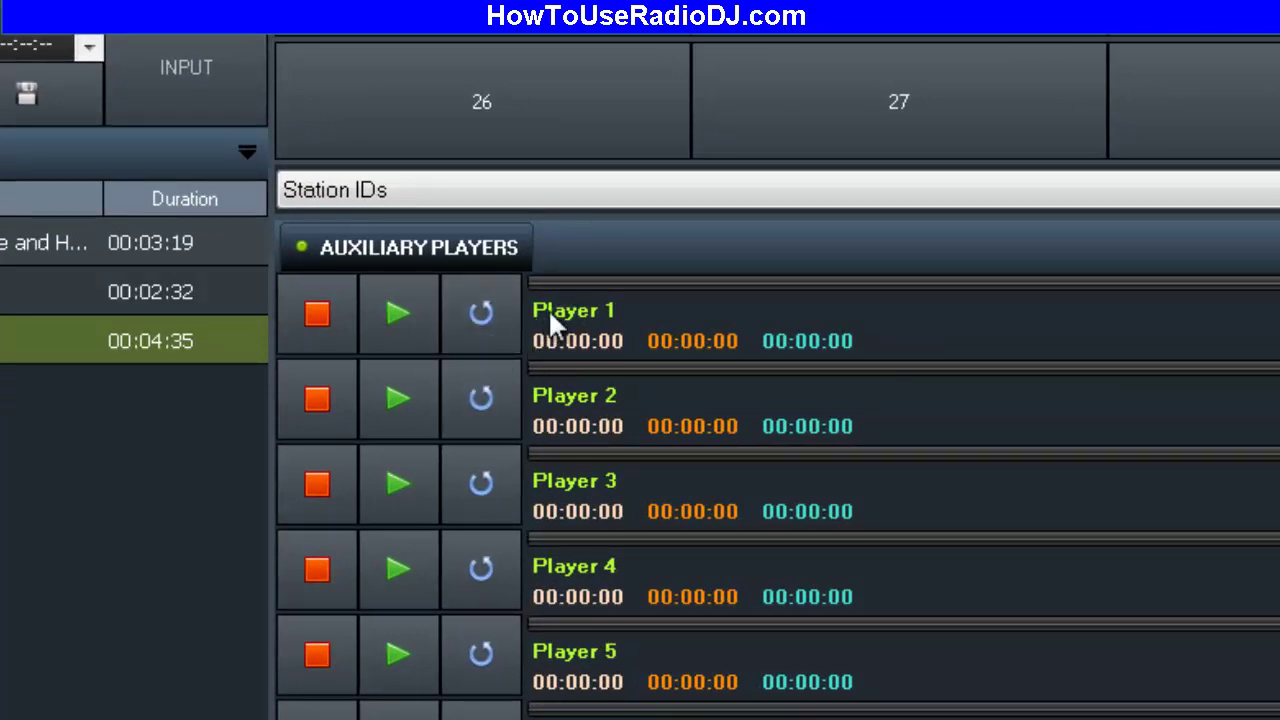
- Turn on looping for auxiliary Player 1 and switch on the audio INPUT
left_click(484, 325)
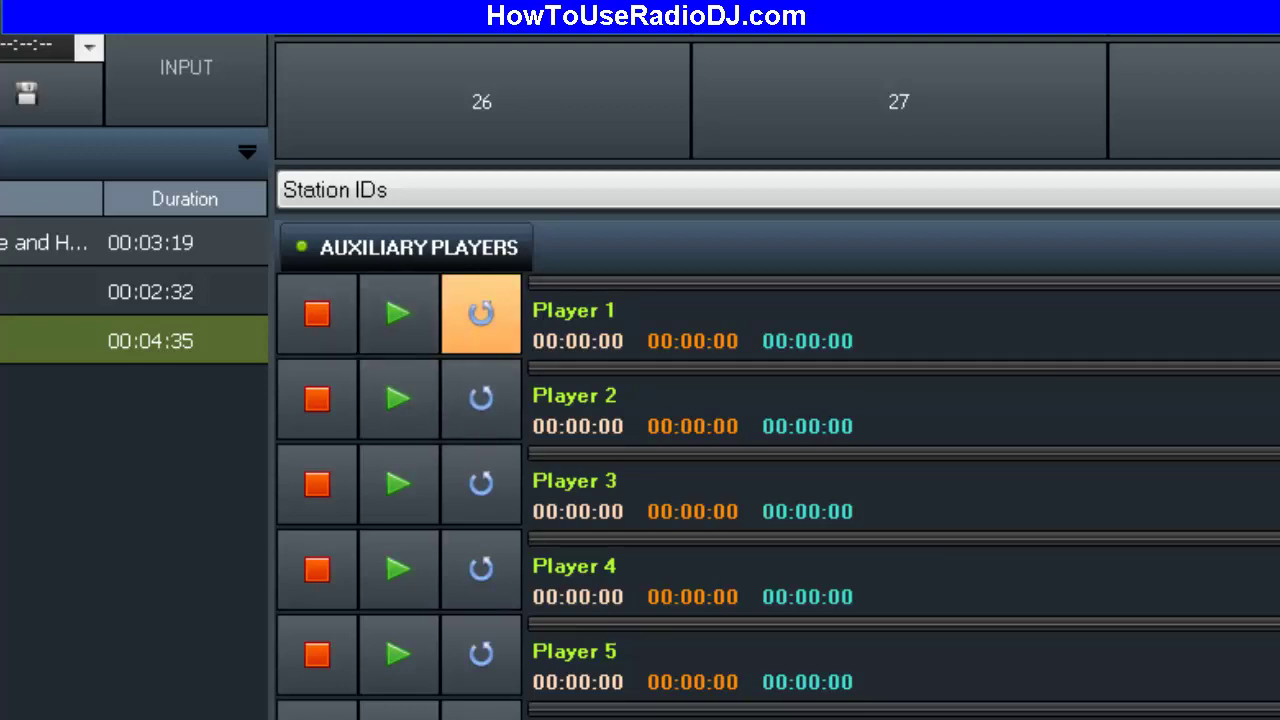
left_click(200, 118)
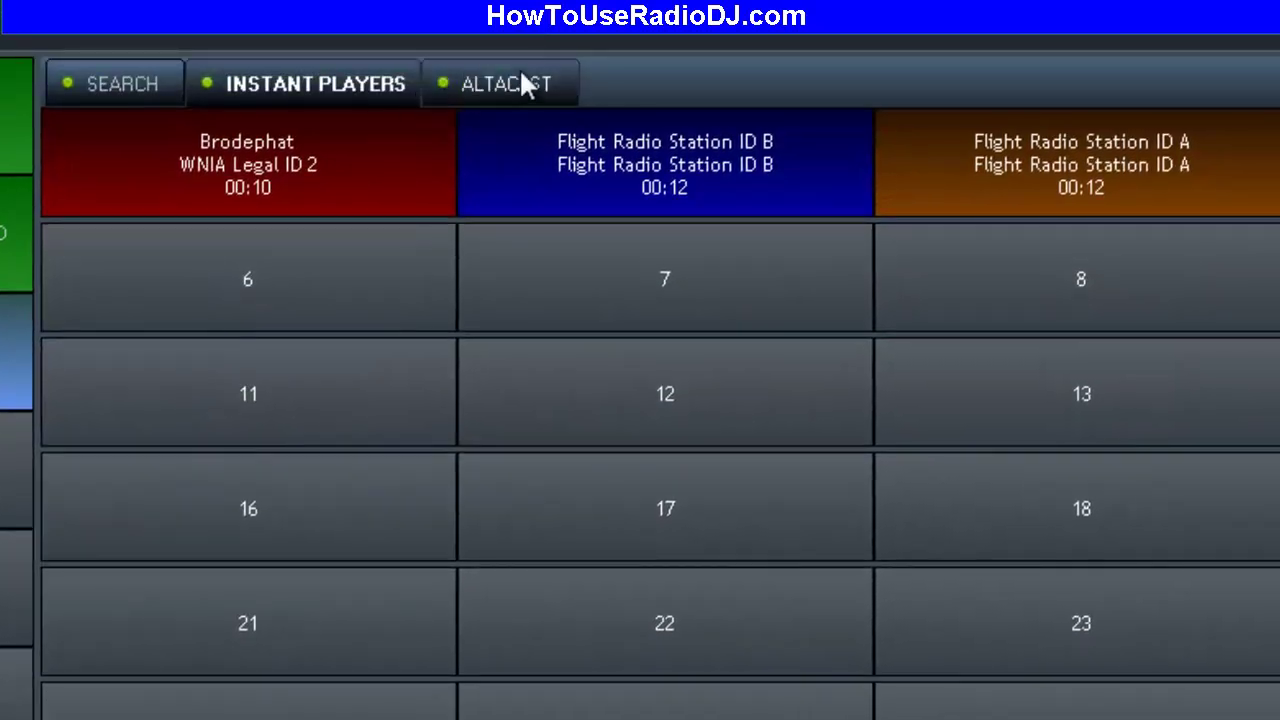
- Review the MyRadioDJSetUp AltaCast encoder settings, keeping ICECast v2 as the server type
left_click(503, 92)
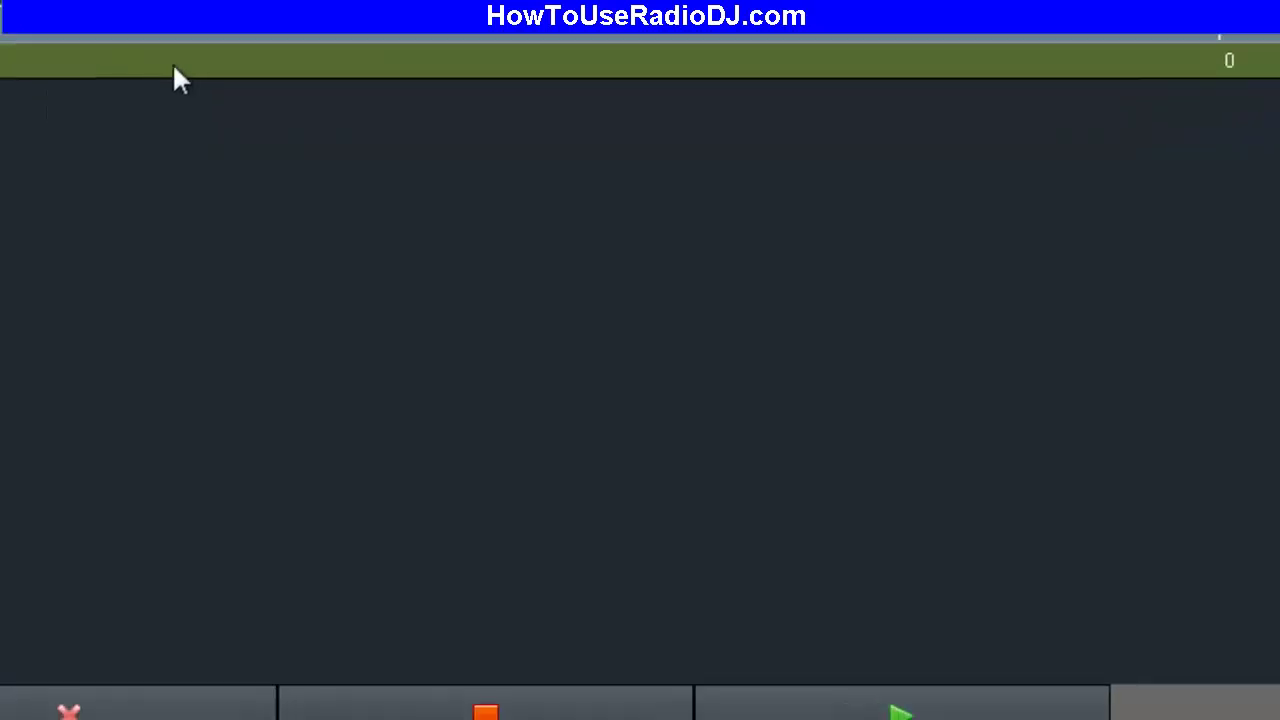
double_click(172, 62)
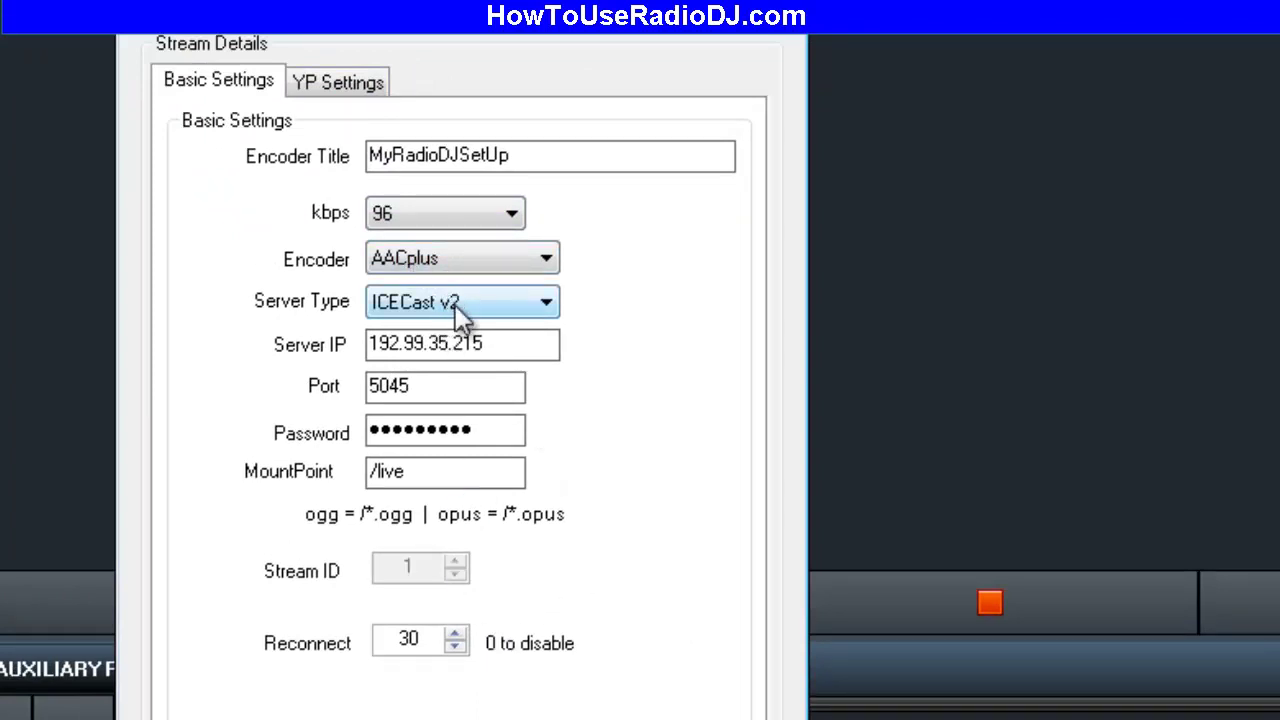
left_click(548, 303)
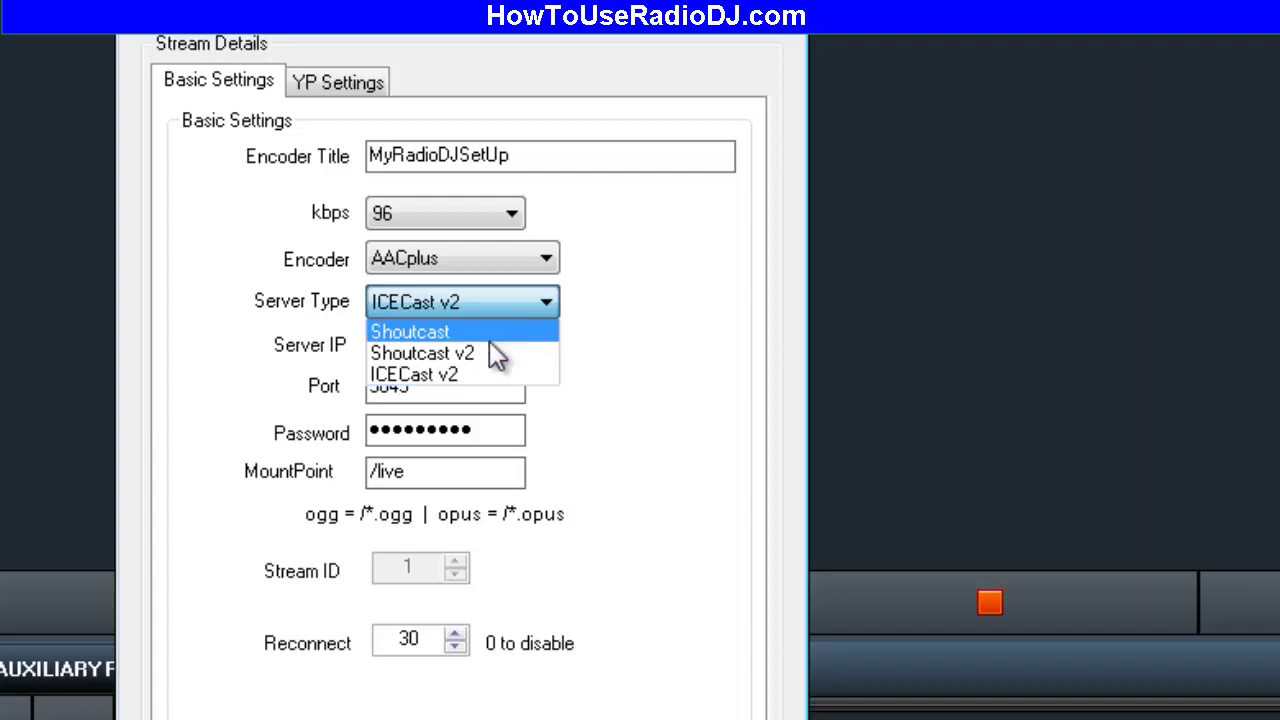
left_click(696, 280)
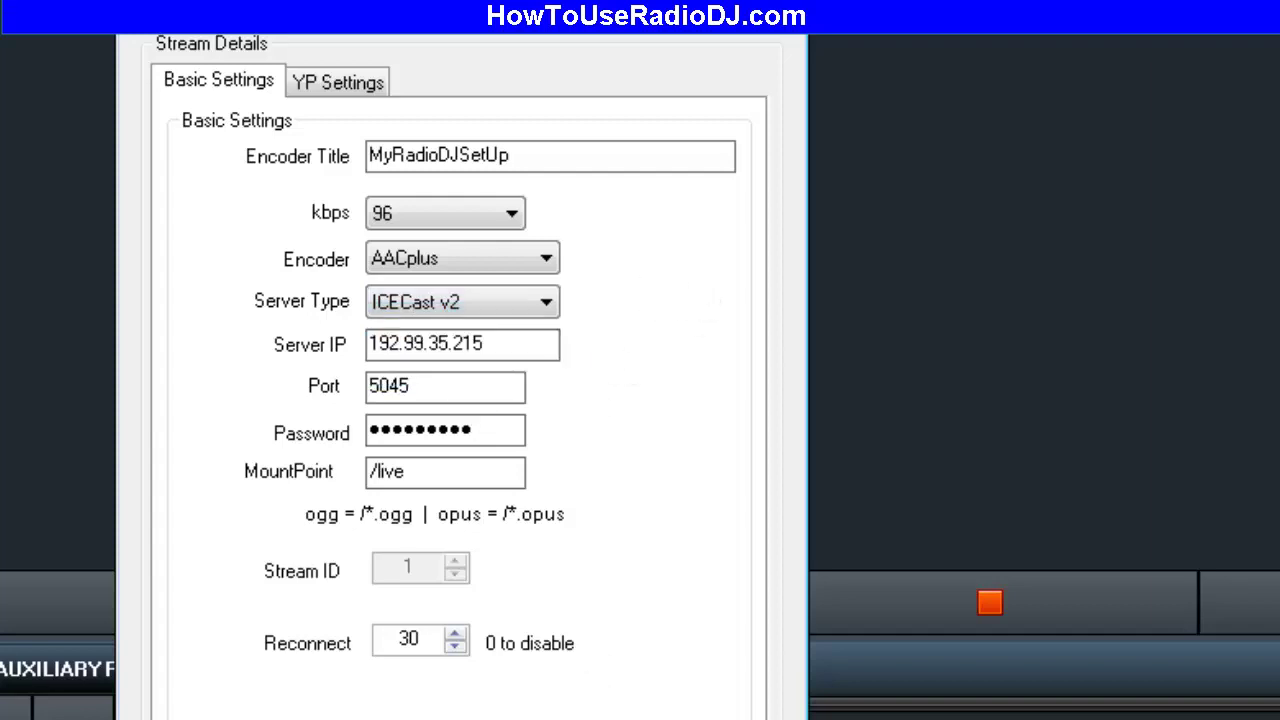
key("Return")
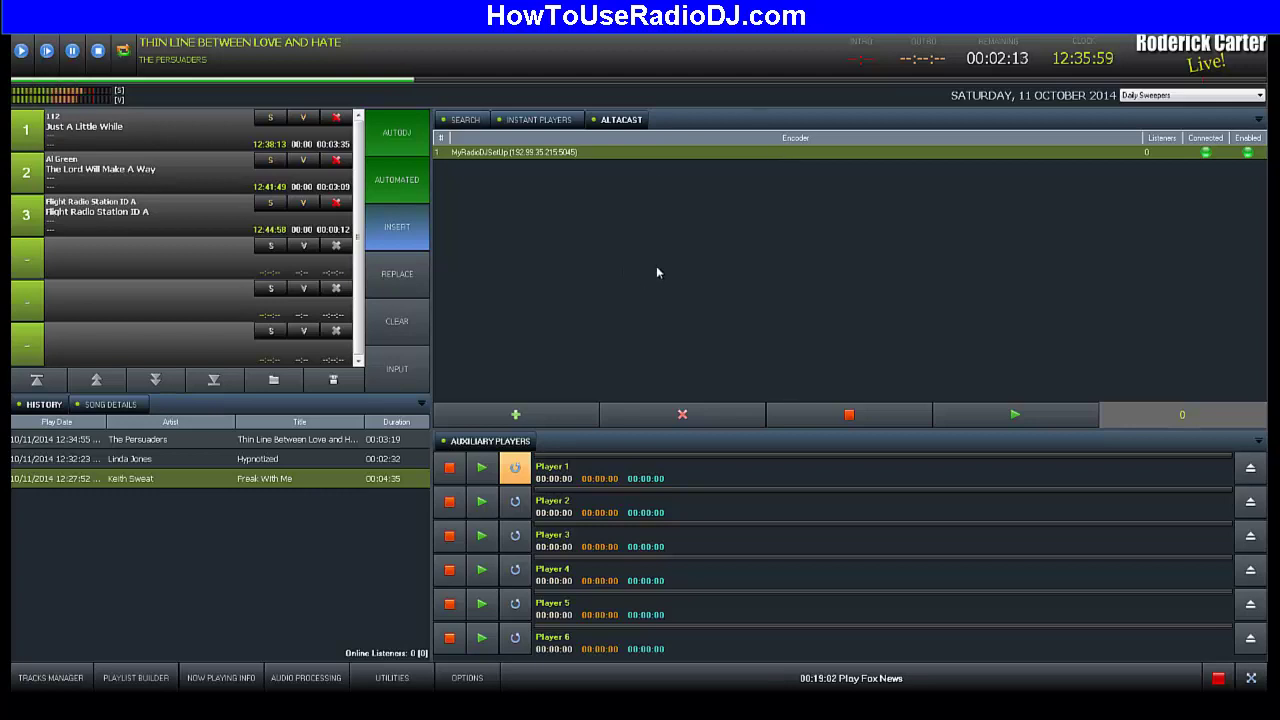
- Turn off Player 1 looping and list events by name instead of by hour
left_click(516, 468)
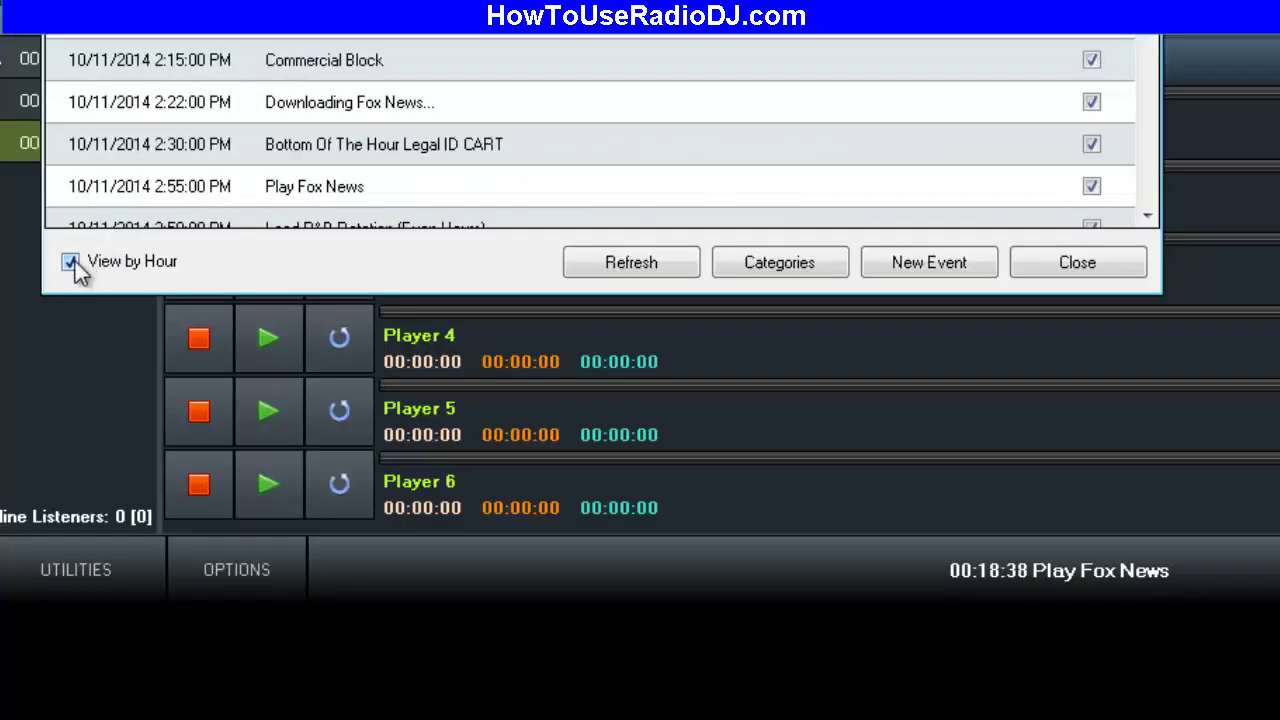
left_click(68, 260)
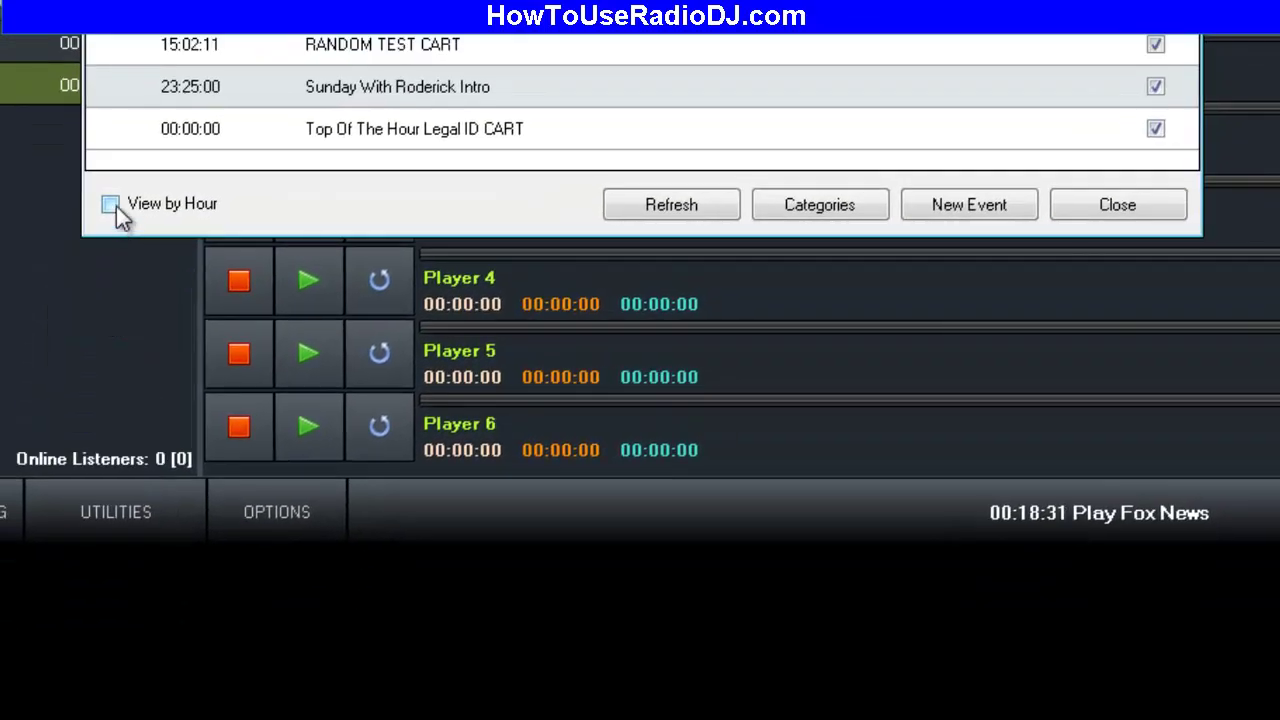
- List the events by hour again and select the Load Gospel Rotation, Play Fox News and Bottom Of The Hour events
left_click(110, 204)
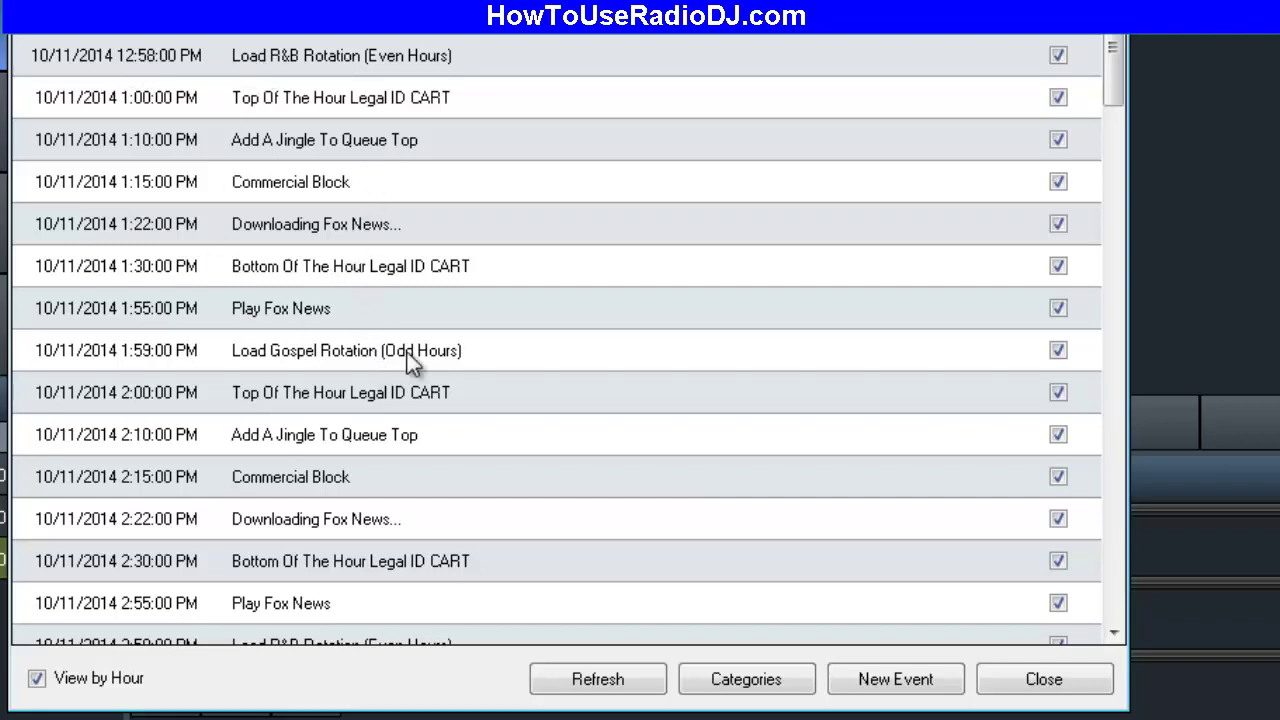
left_click(370, 353)
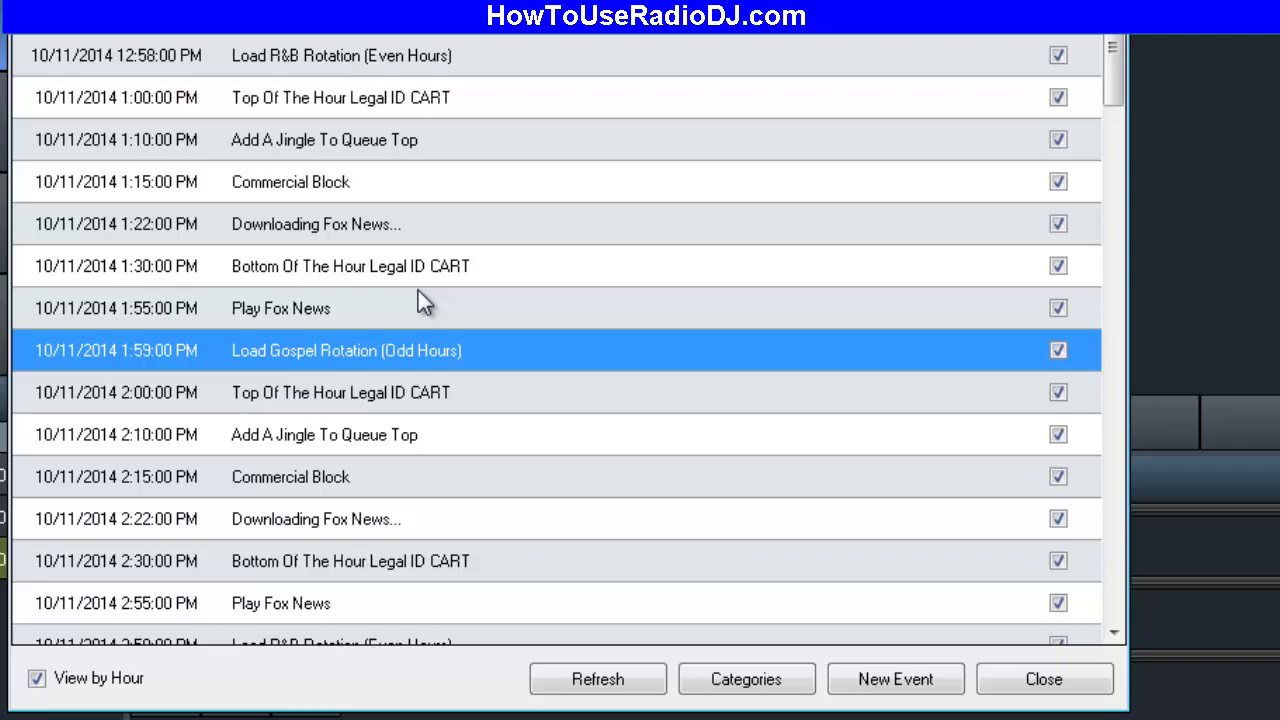
left_click(308, 311)
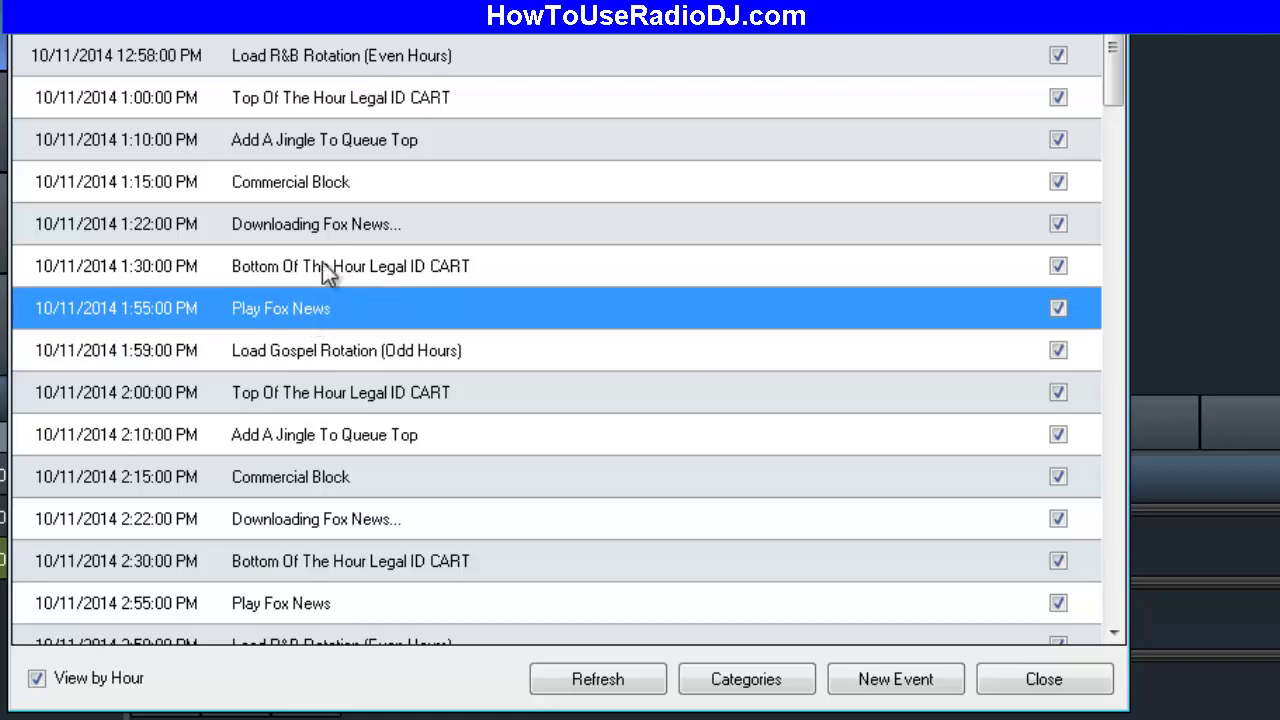
left_click(322, 266)
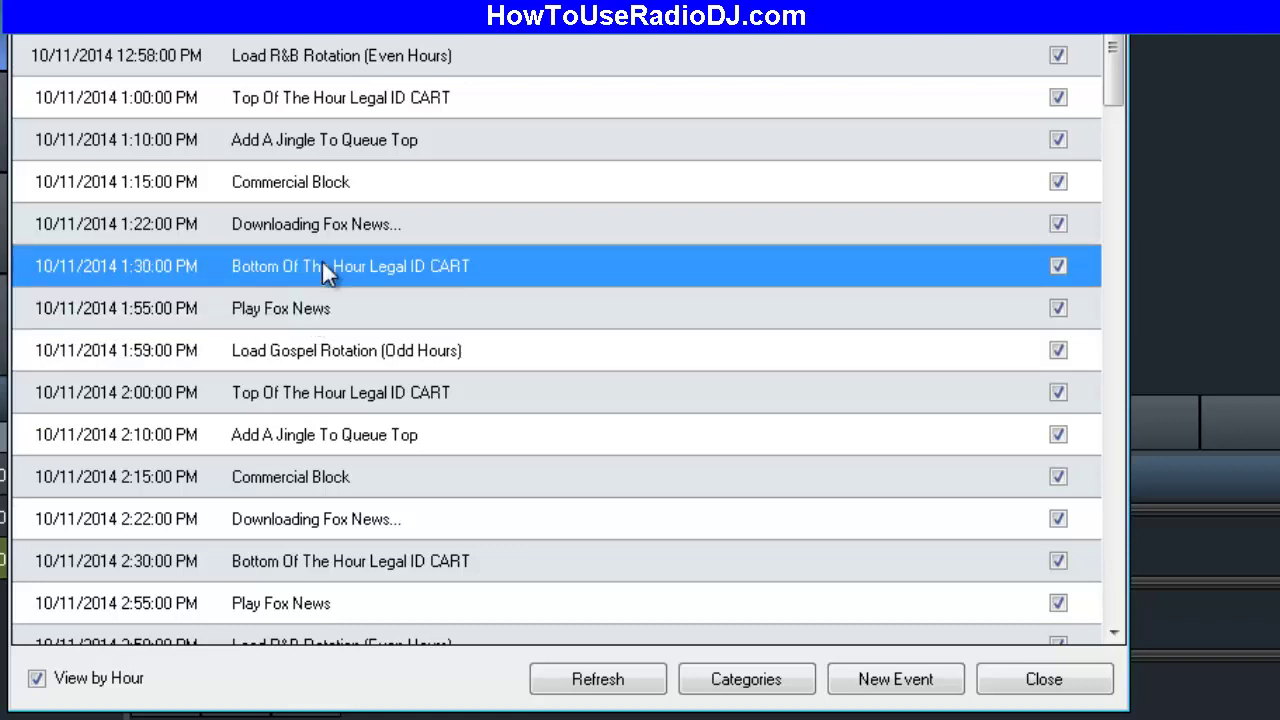
- Select the Downloading Fox News..., Commercial Block, Add A Jingle To Queue Top and Top Of The Hour Legal ID CART events
left_click(304, 224)
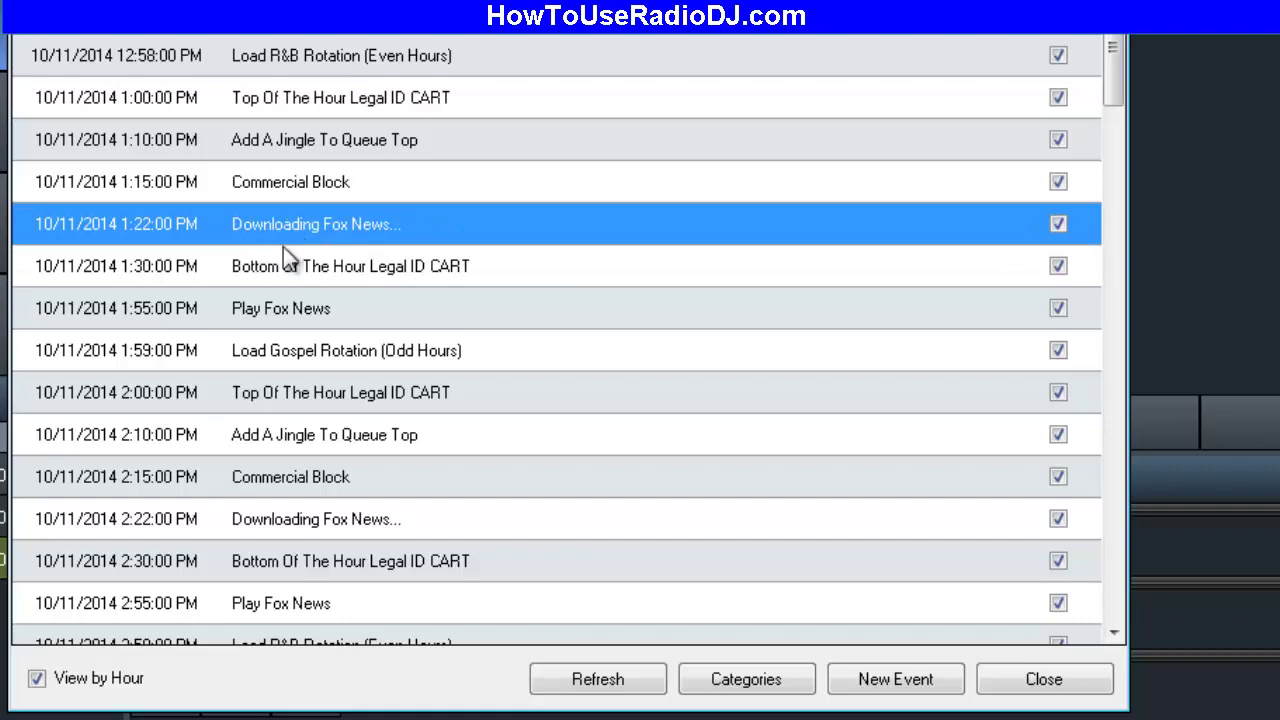
left_click(318, 188)
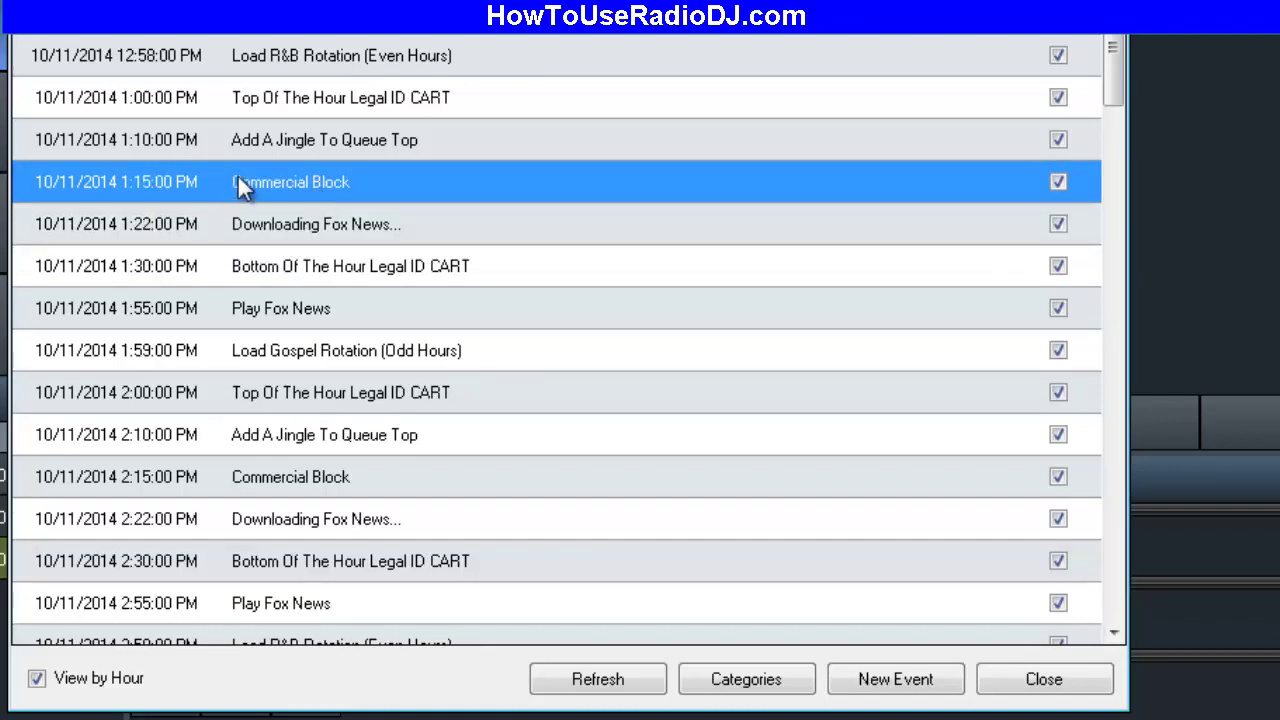
left_click(332, 144)
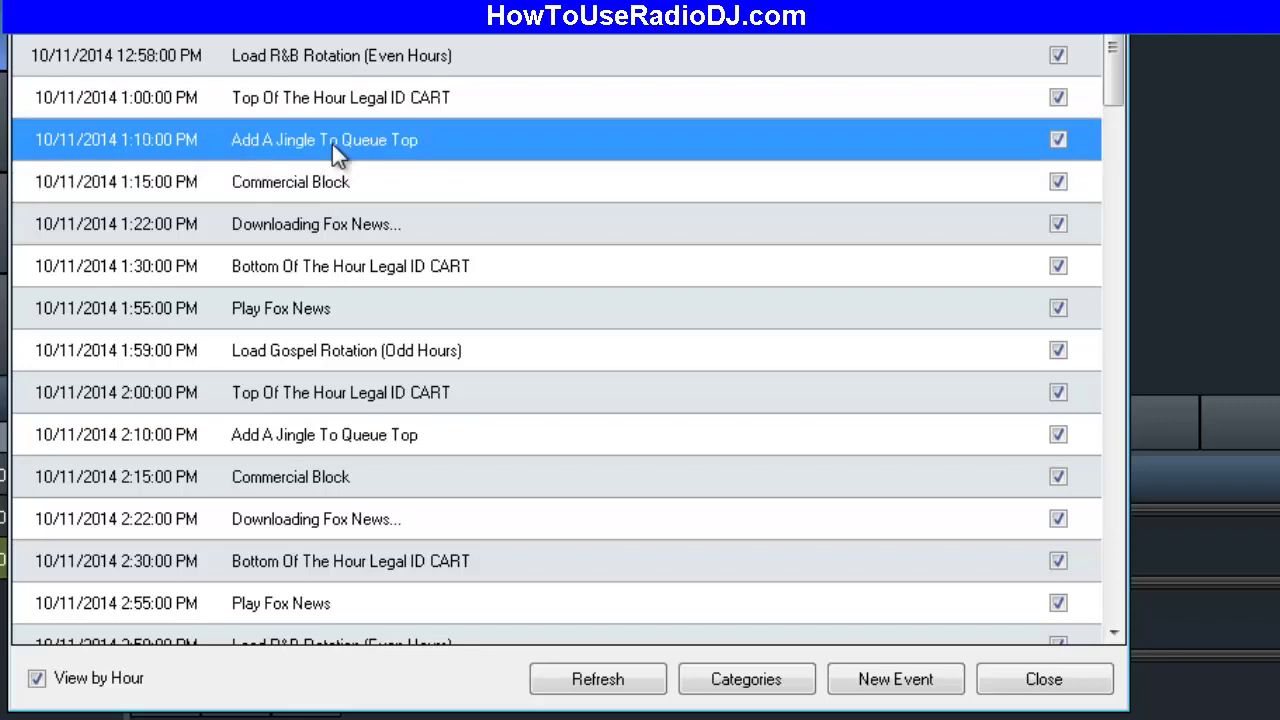
left_click(363, 91)
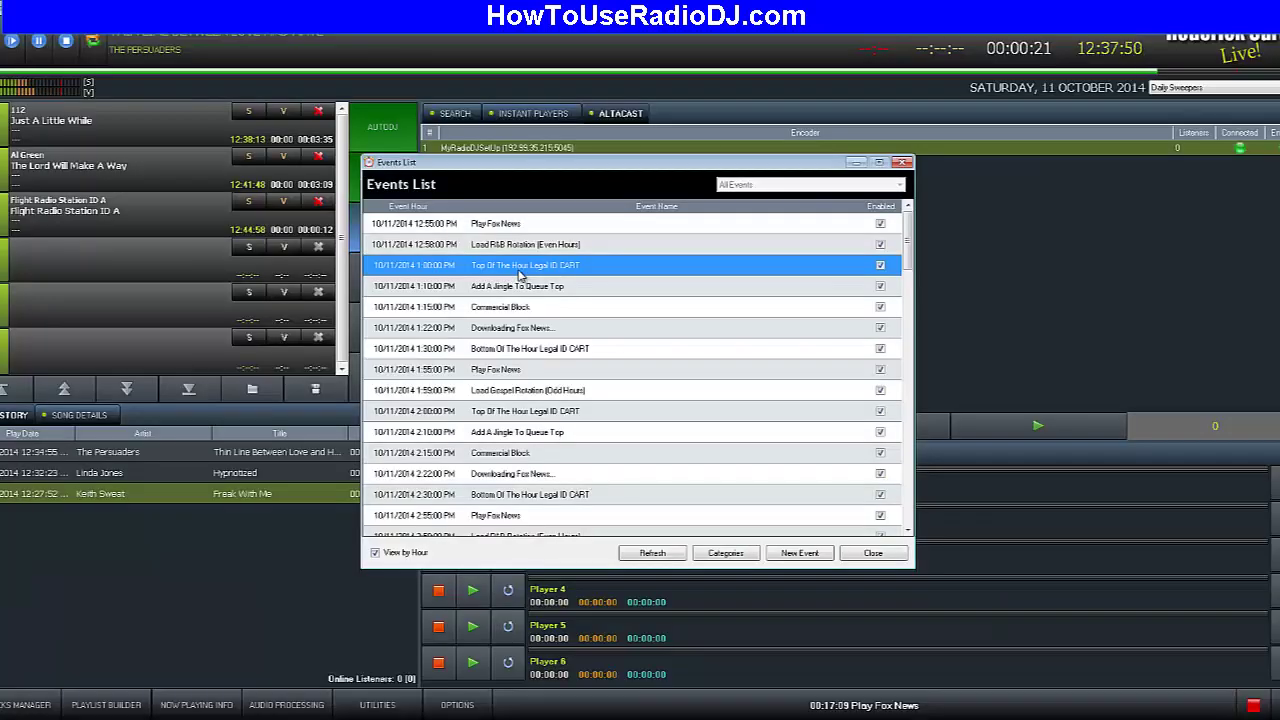
- Close the Events List dialog
left_click(878, 555)
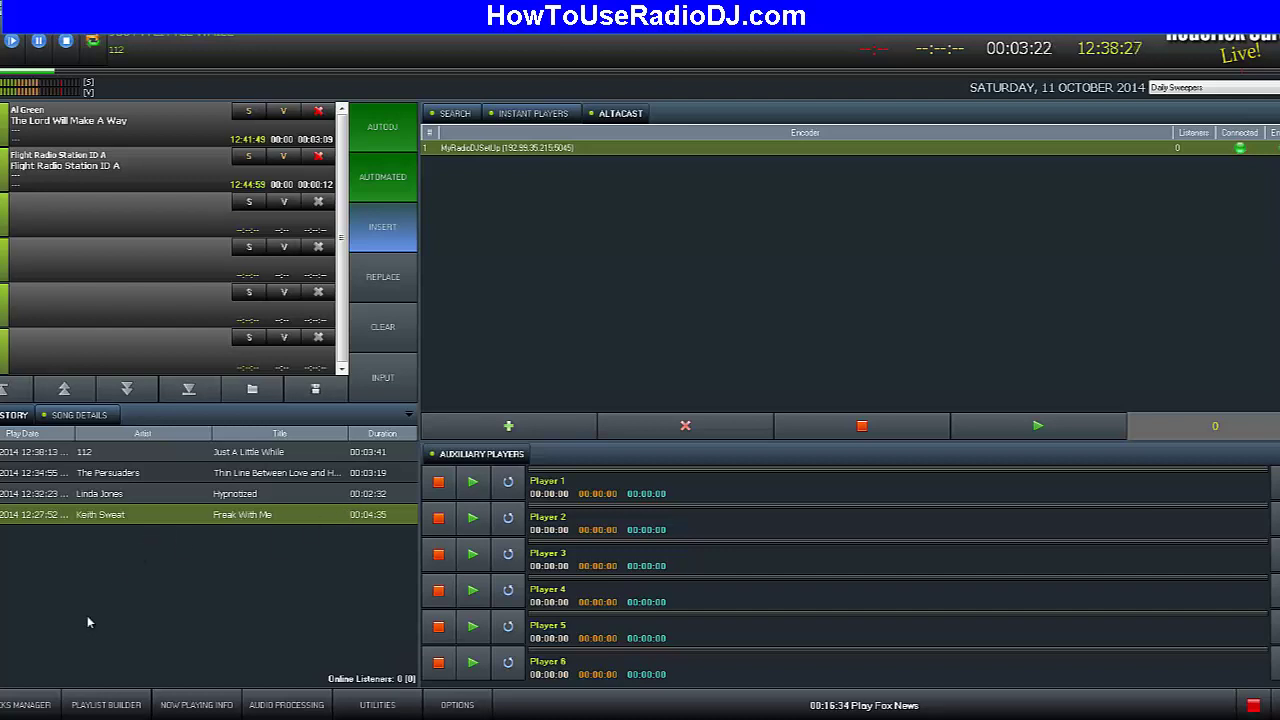
left_click(14, 708)
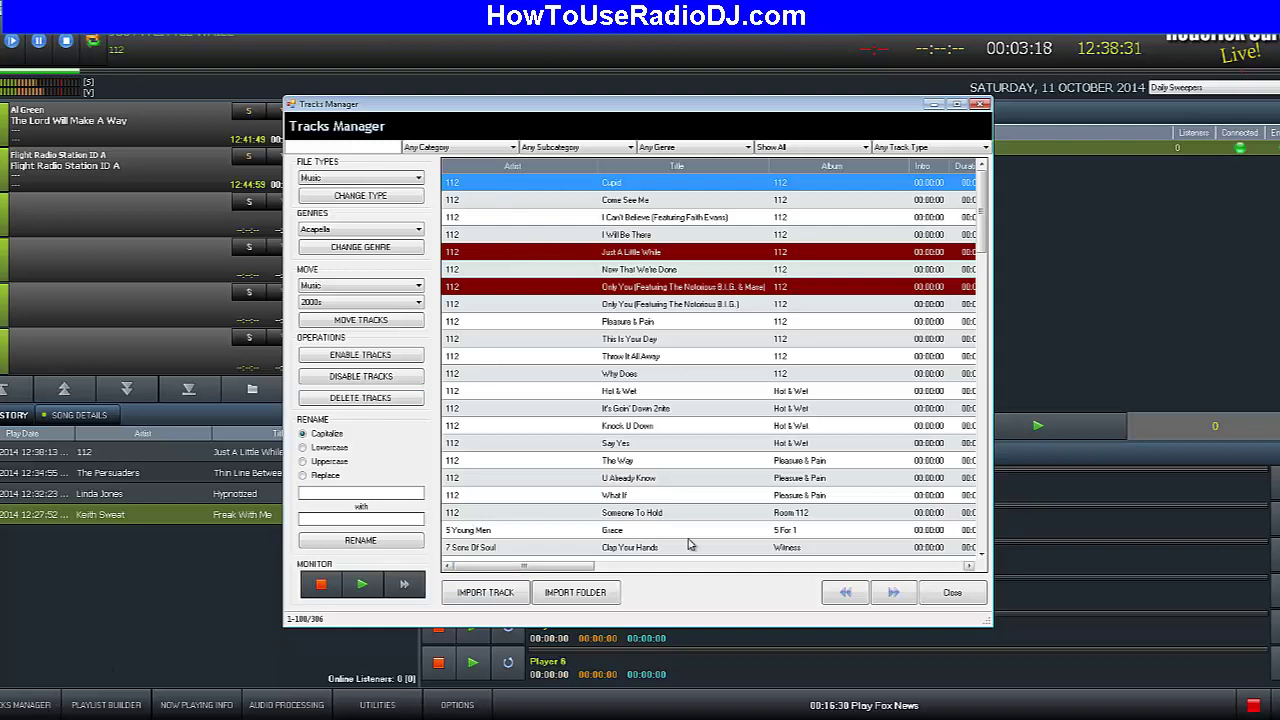
left_click(981, 104)
left_click(131, 706)
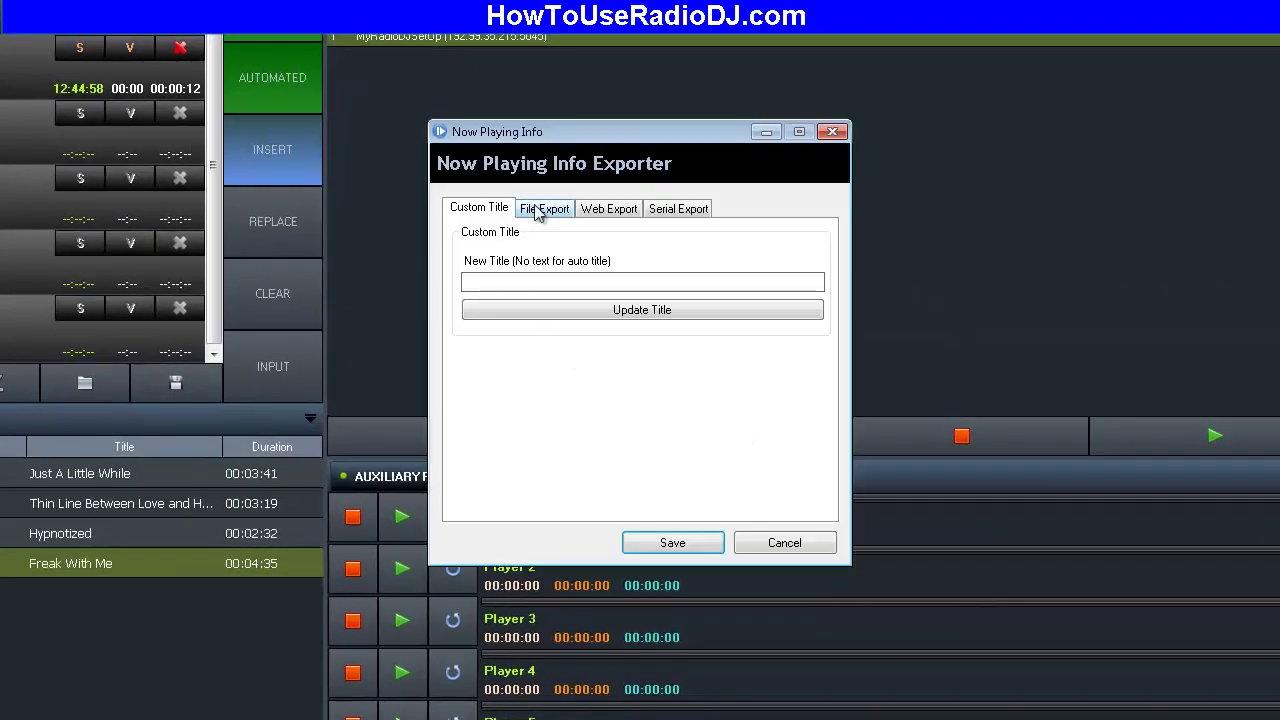
left_click(541, 210)
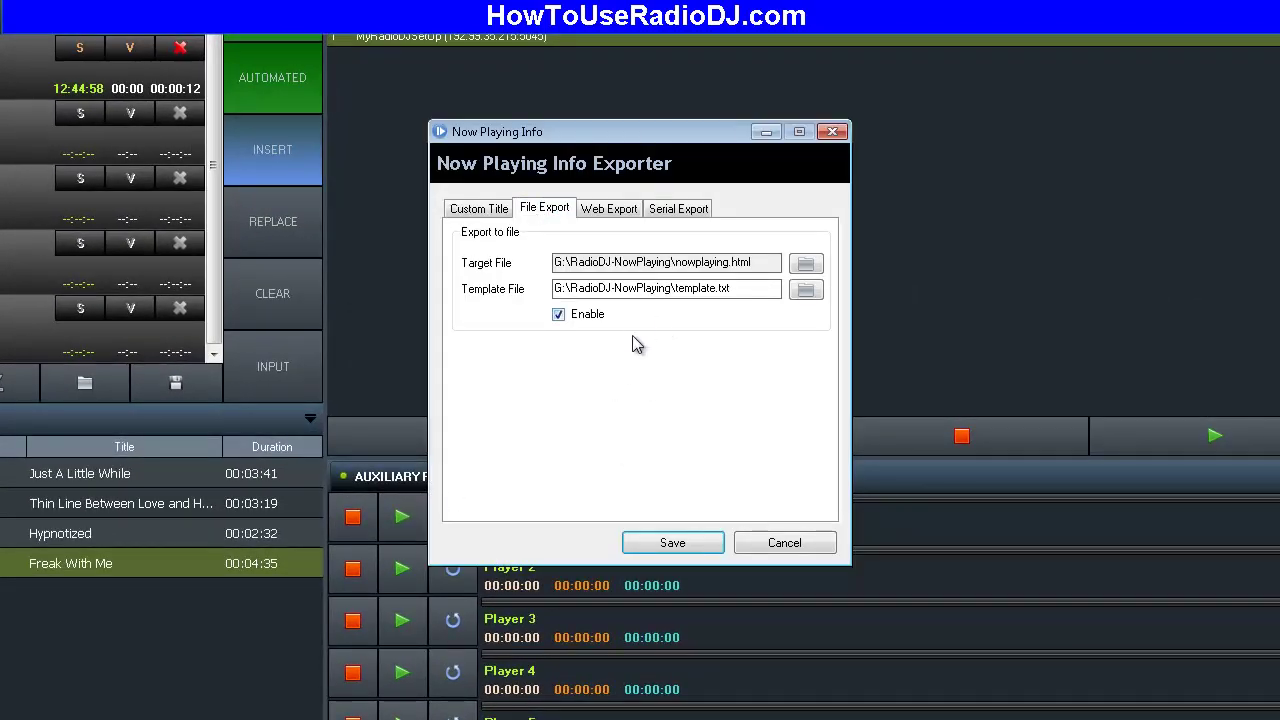
left_click(614, 208)
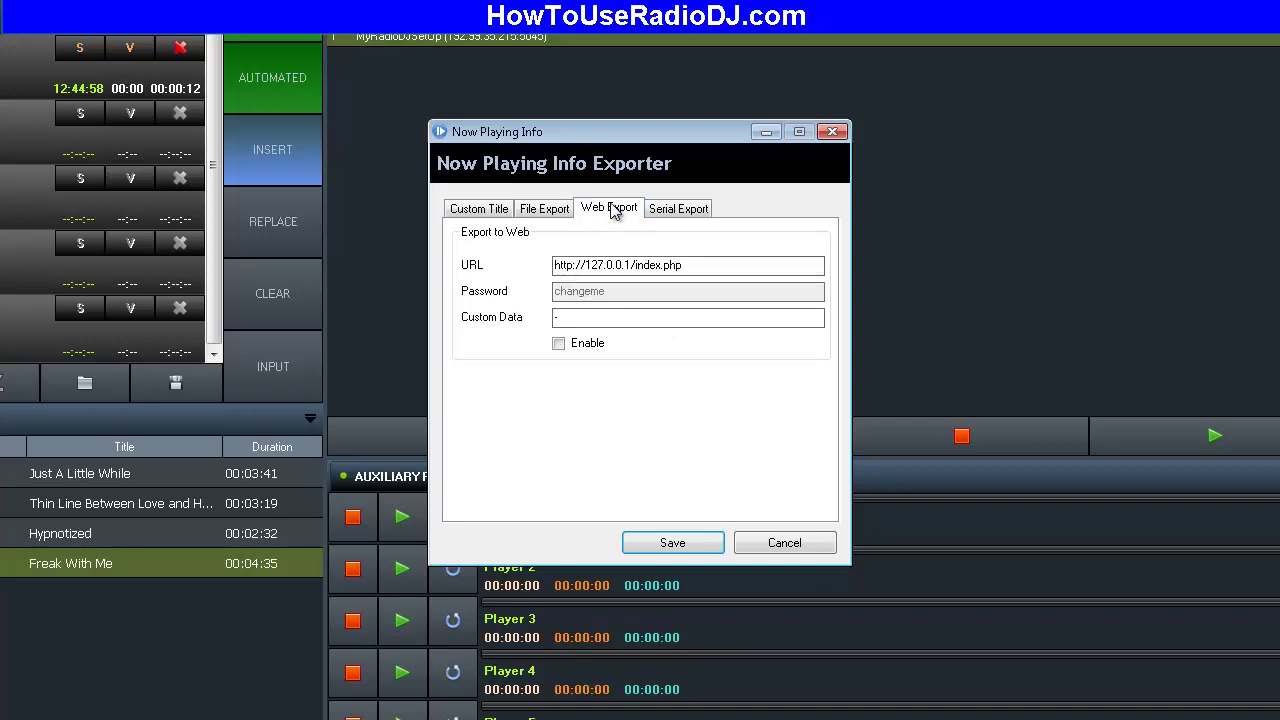
left_click(697, 214)
left_click(482, 210)
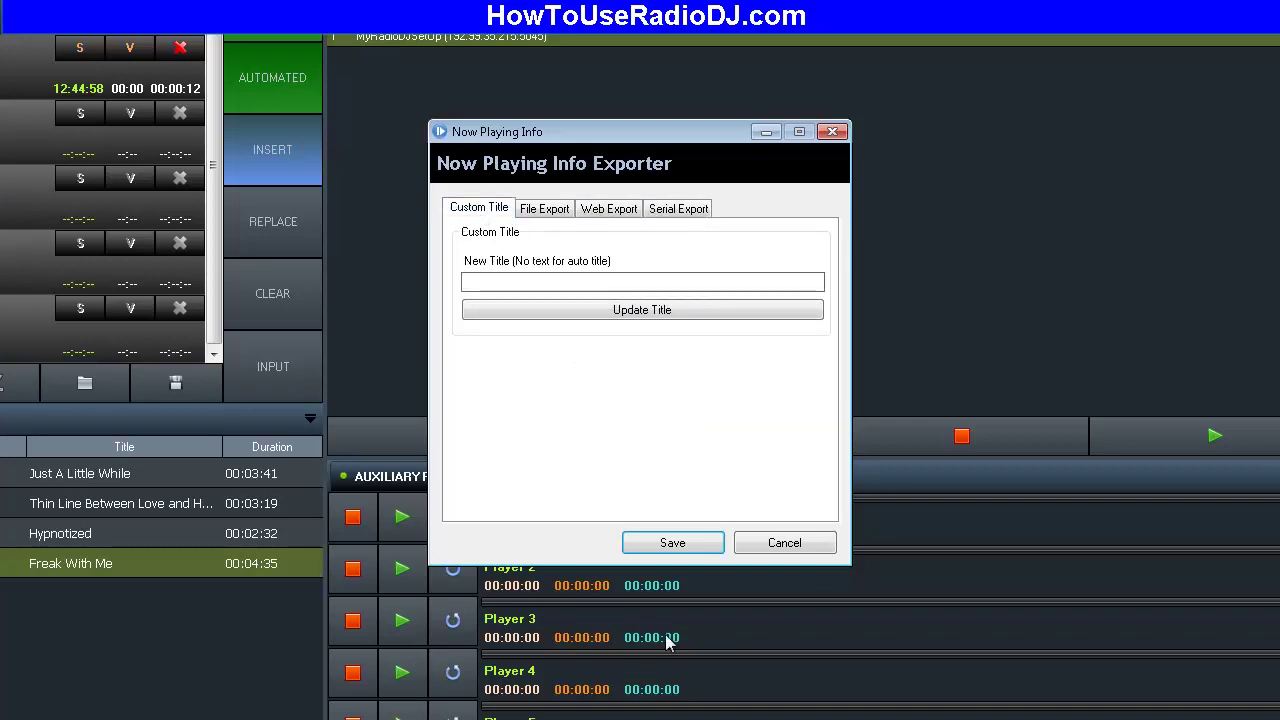
left_click(785, 545)
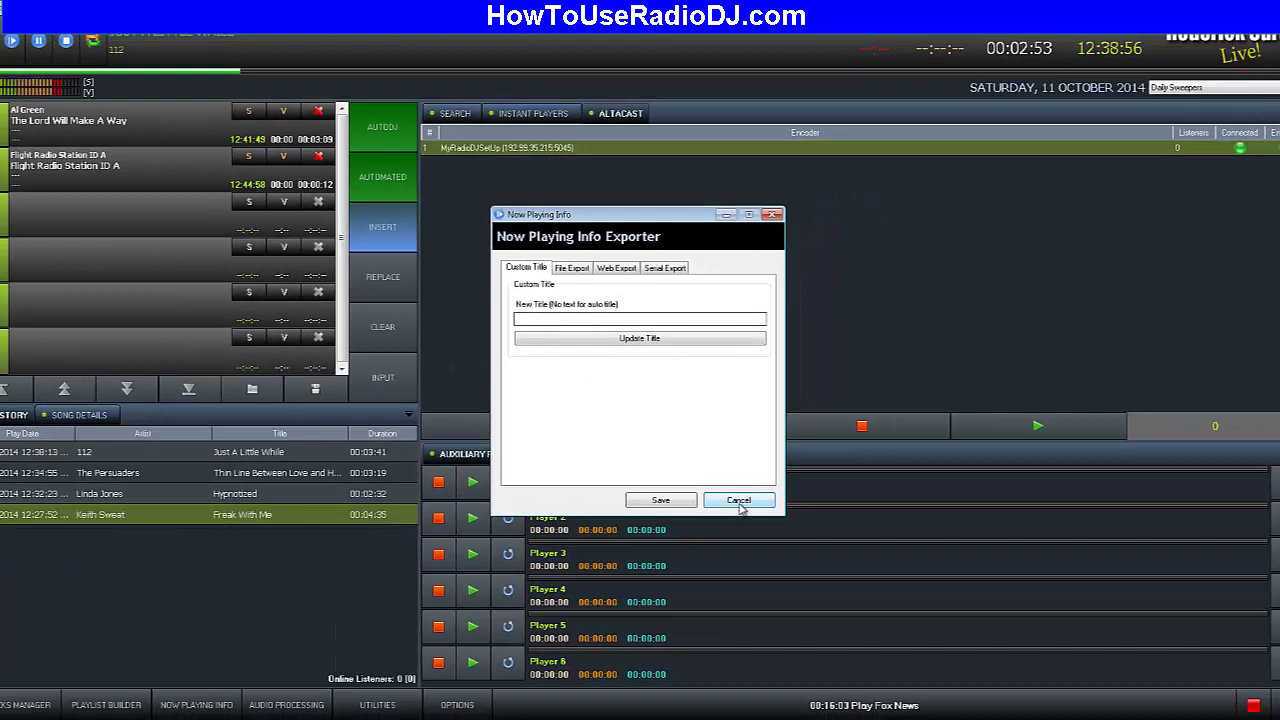
left_click(755, 516)
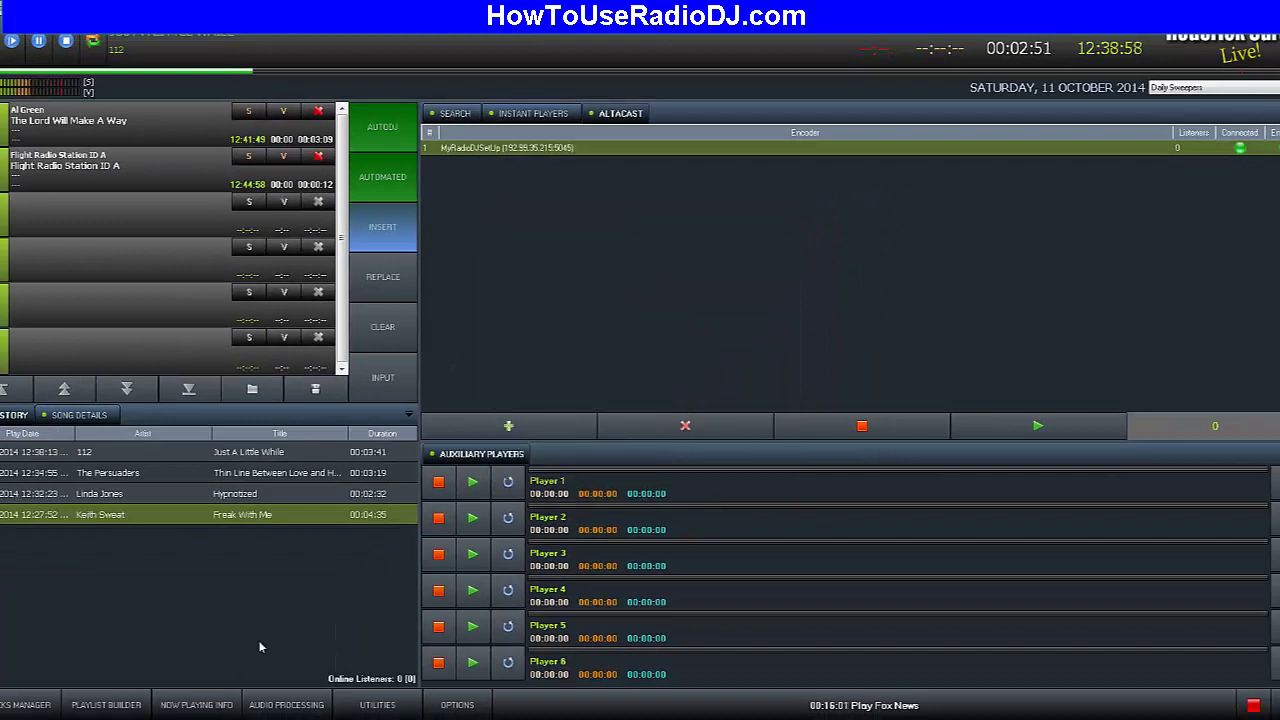
left_click(307, 712)
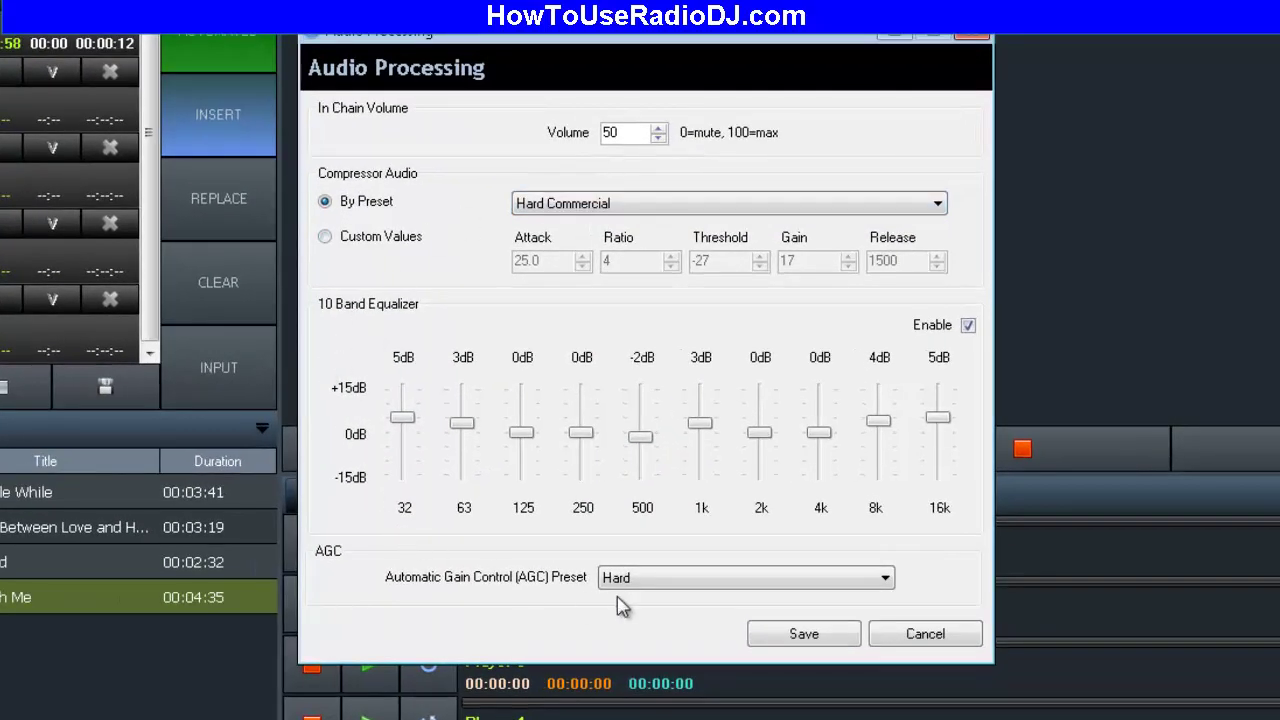
left_click(925, 636)
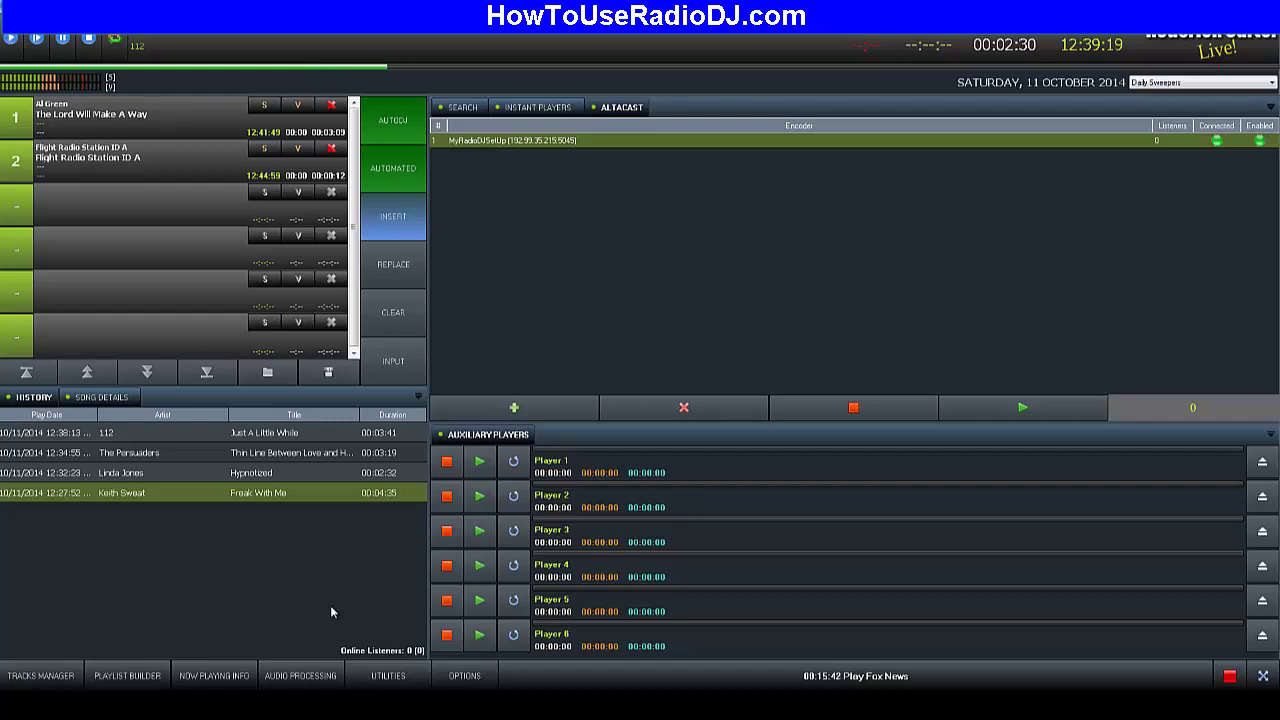
left_click(390, 678)
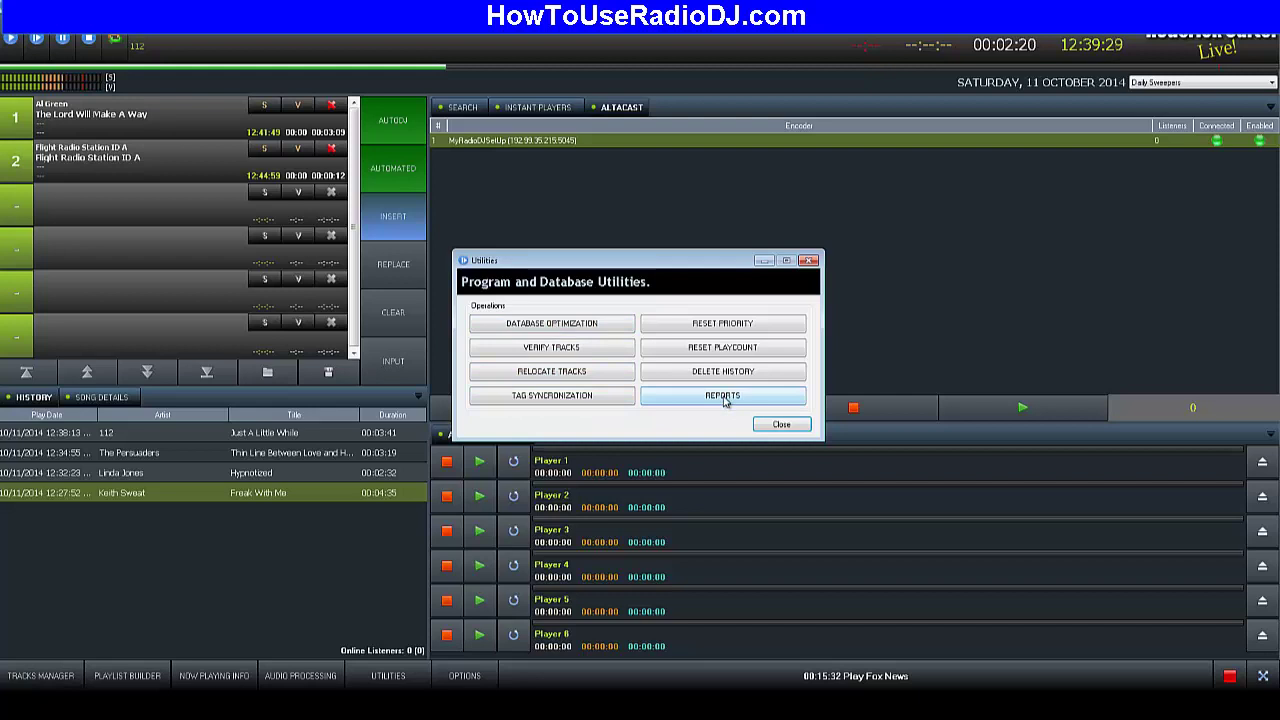
left_click(781, 425)
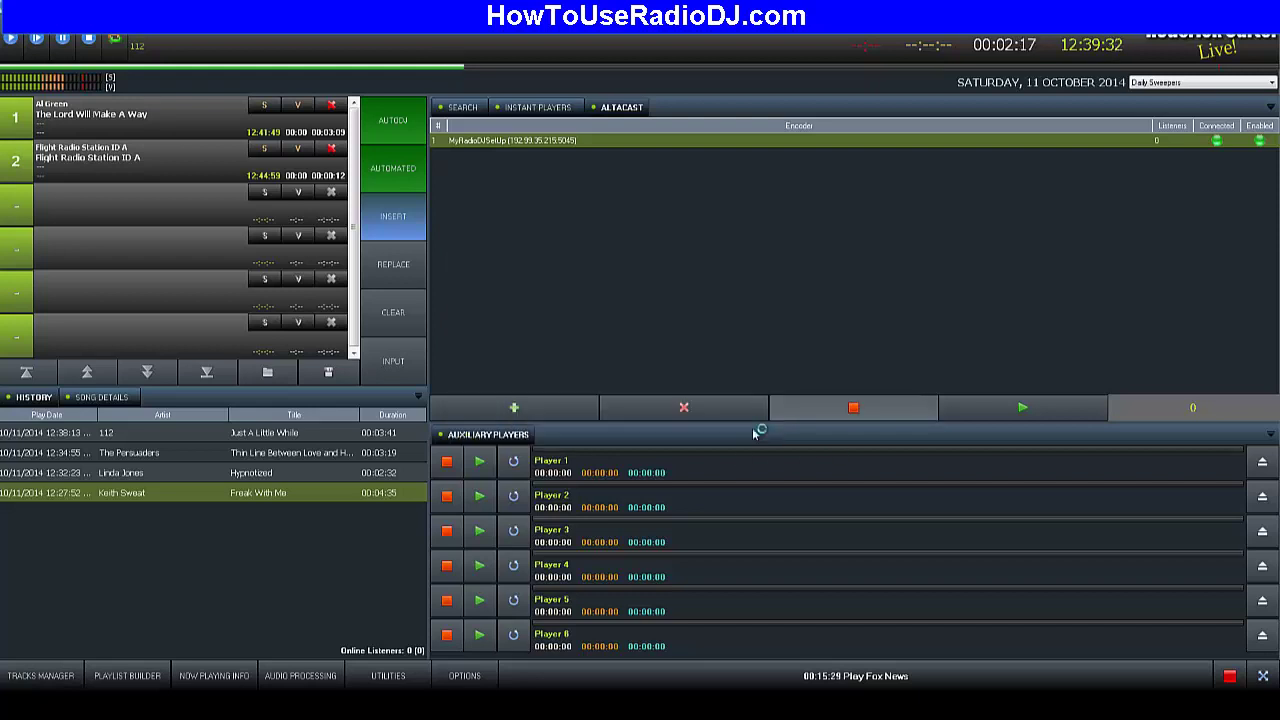
- Browse the Sound Card, Auto DJ, Stream Title and other Settings tabs without saving, then confirm Tracks Rotation
left_click(477, 682)
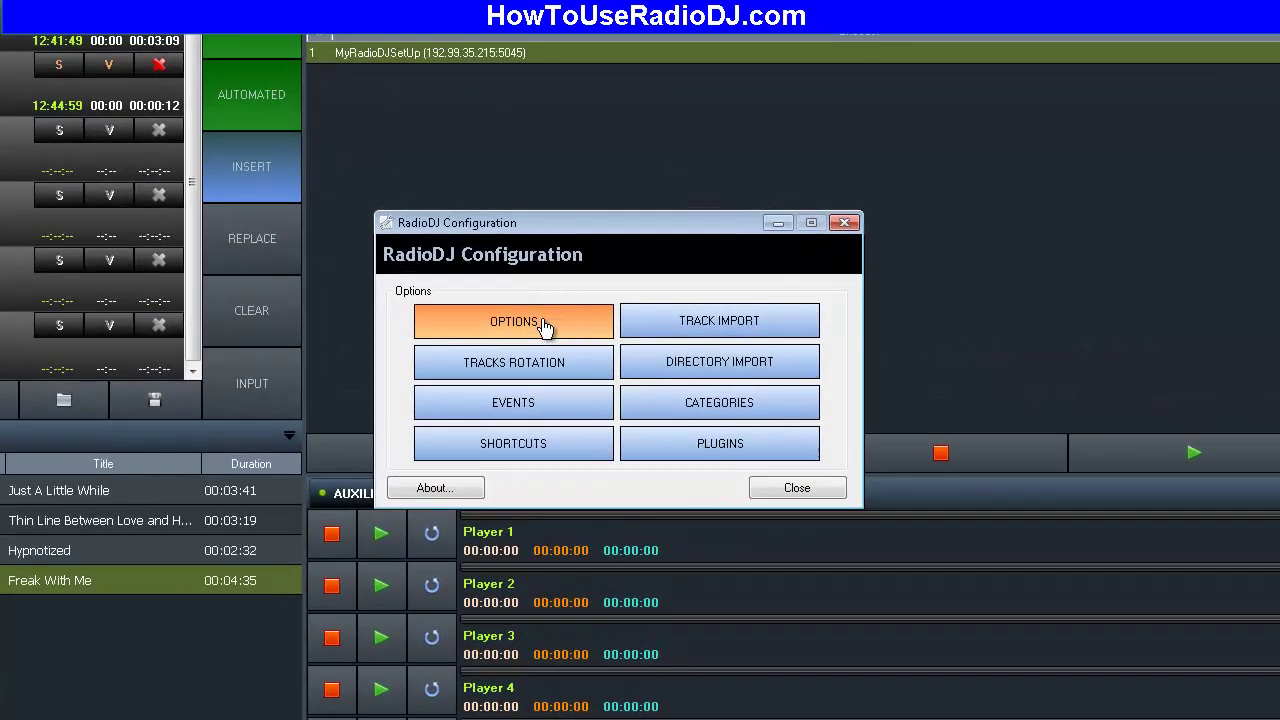
left_click(522, 336)
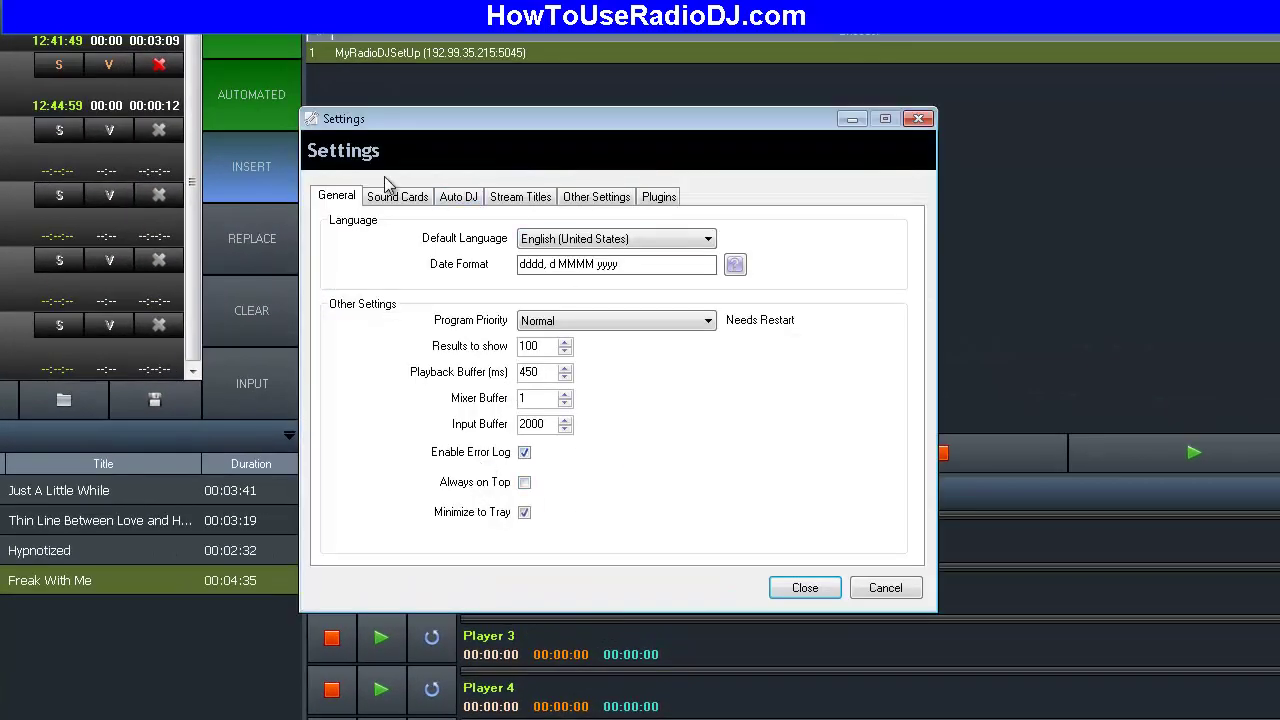
left_click(407, 200)
left_click(470, 200)
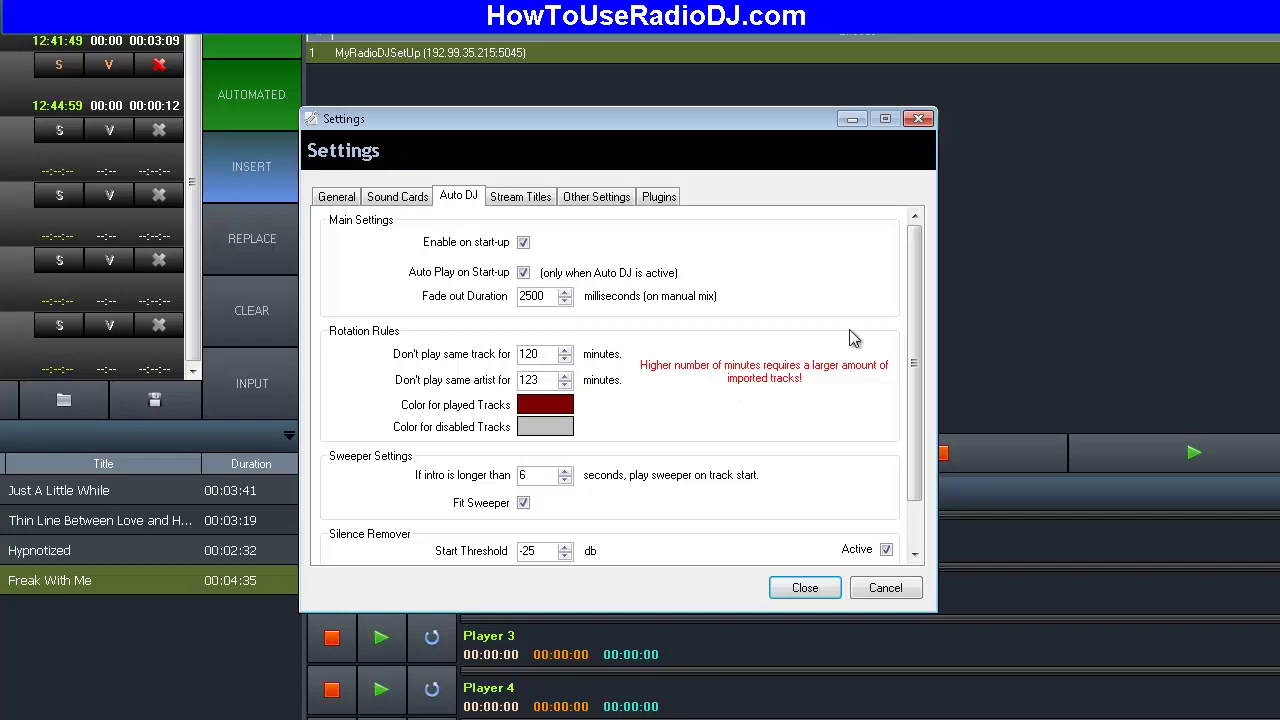
left_click_drag(920, 372, 583, 220)
left_click(521, 201)
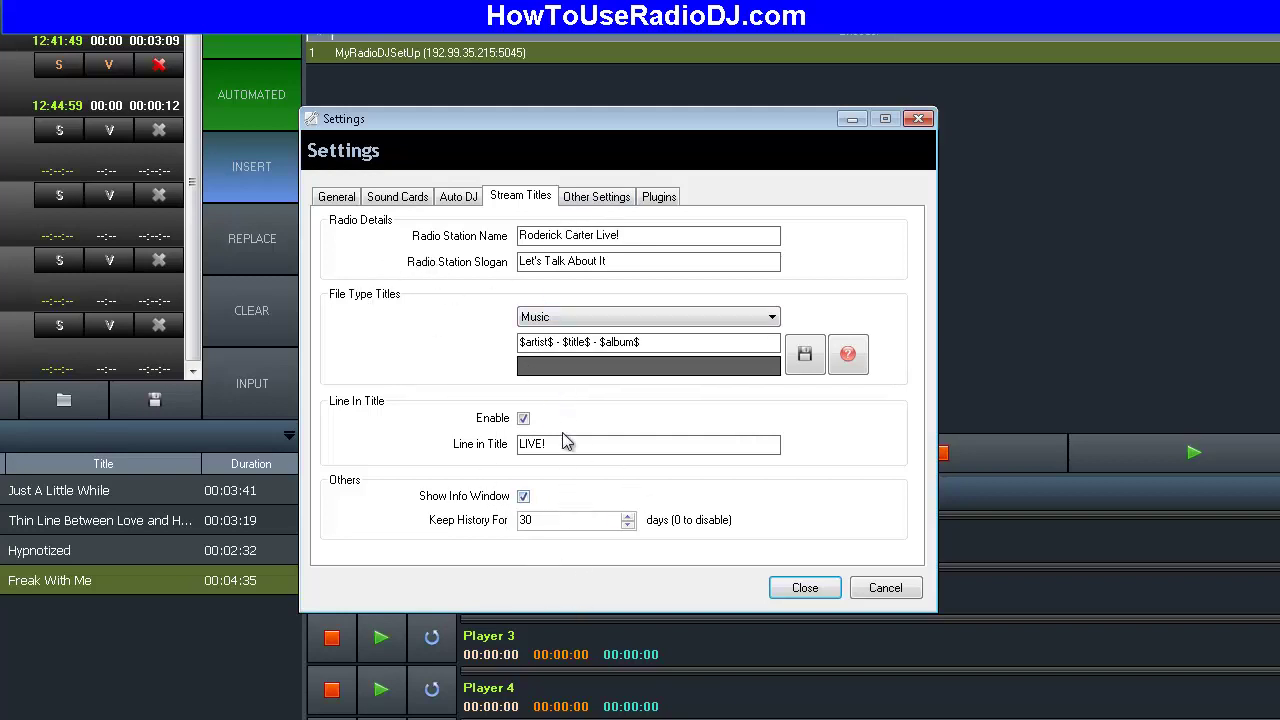
left_click(593, 198)
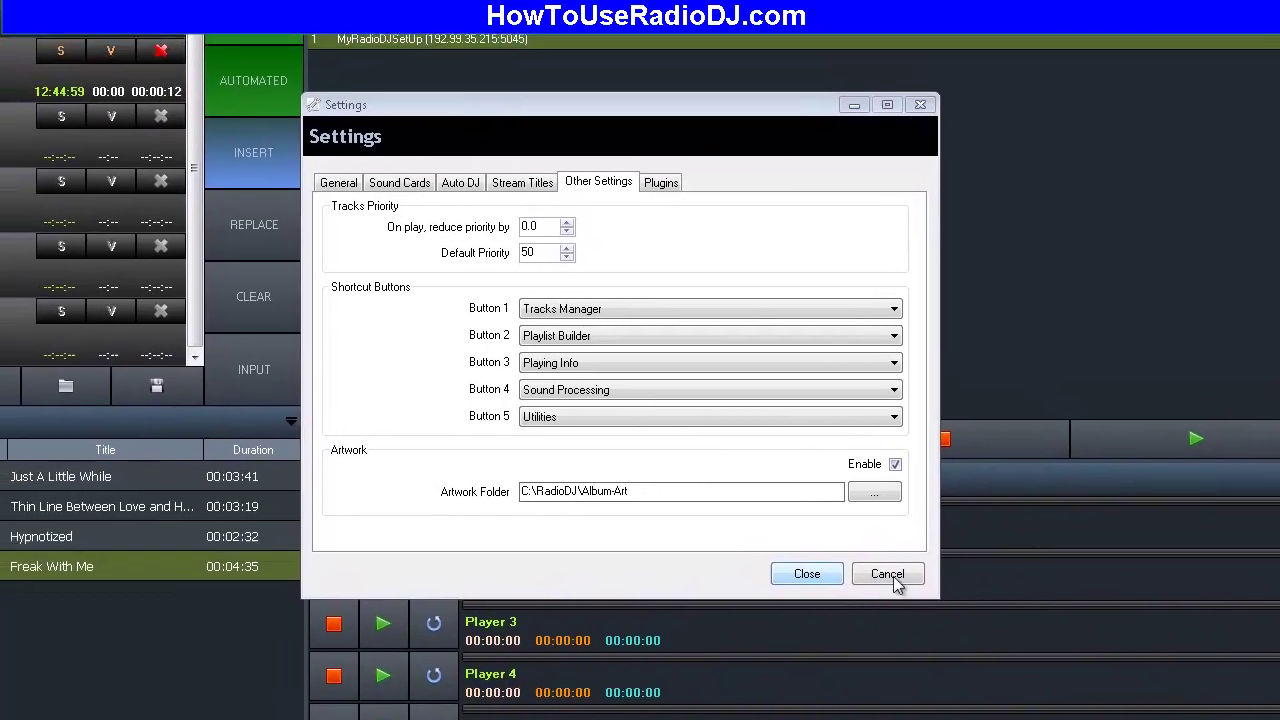
left_click(766, 485)
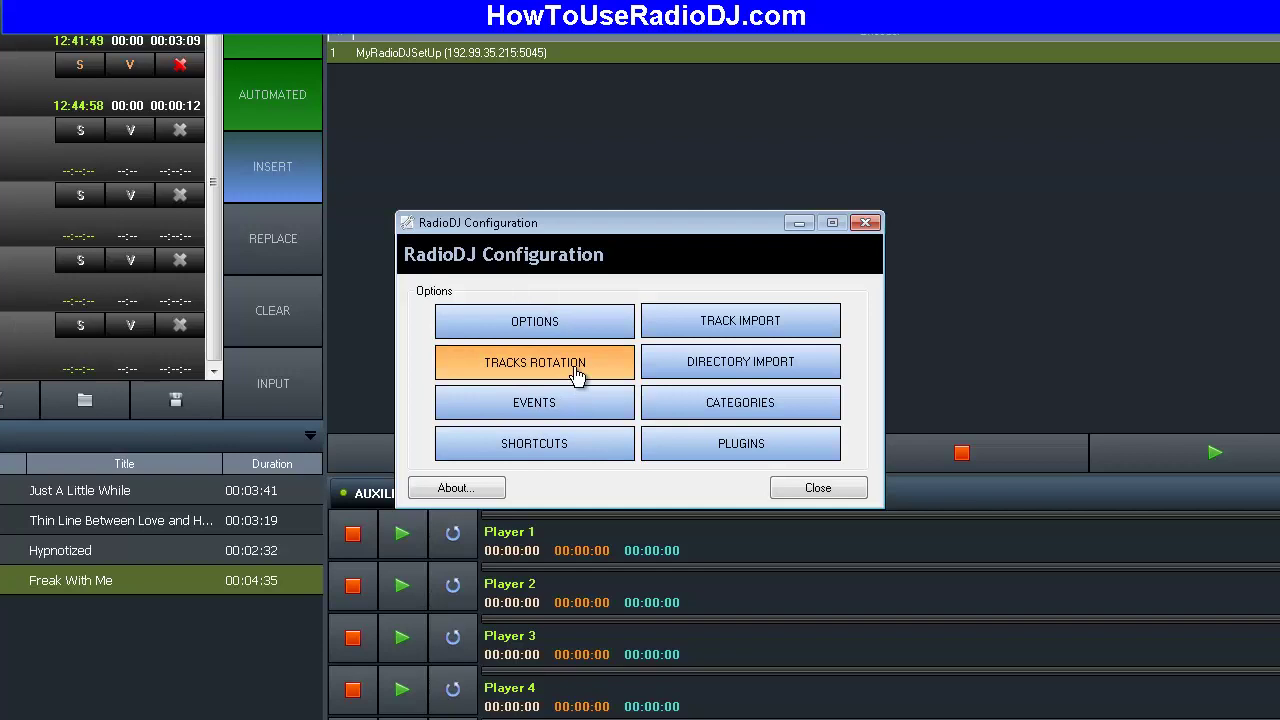
left_click(577, 372)
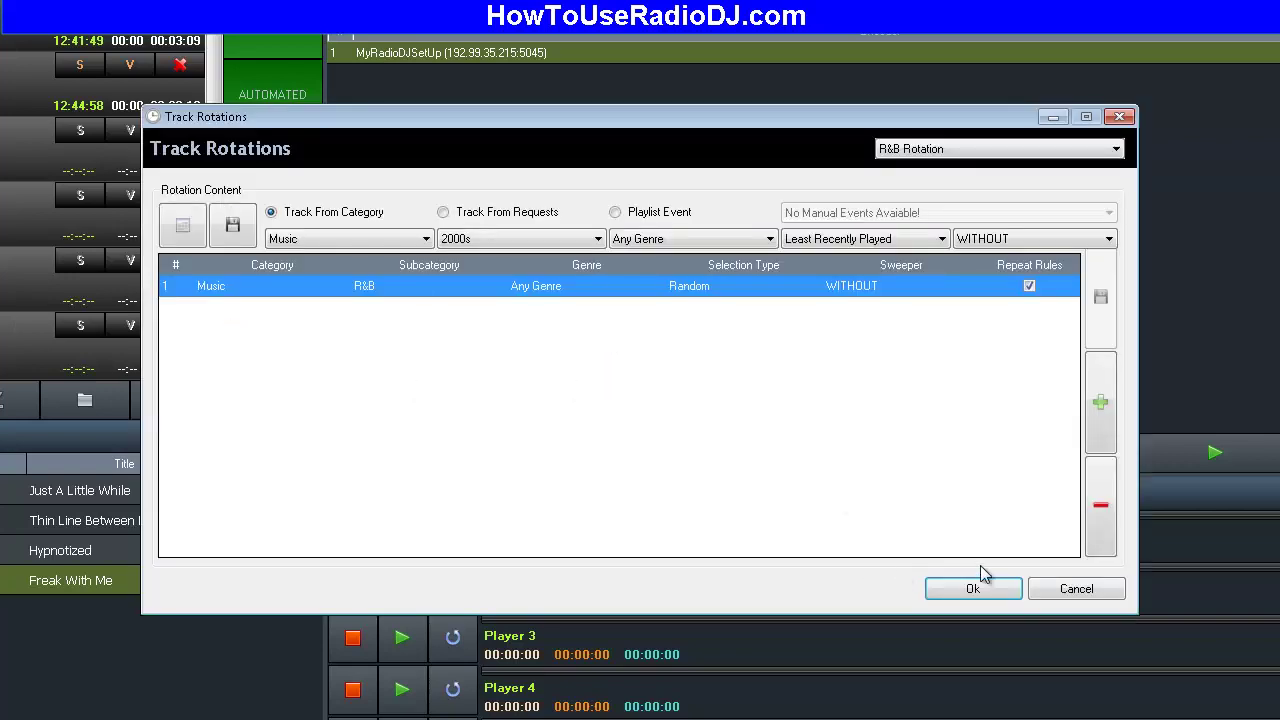
left_click(998, 600)
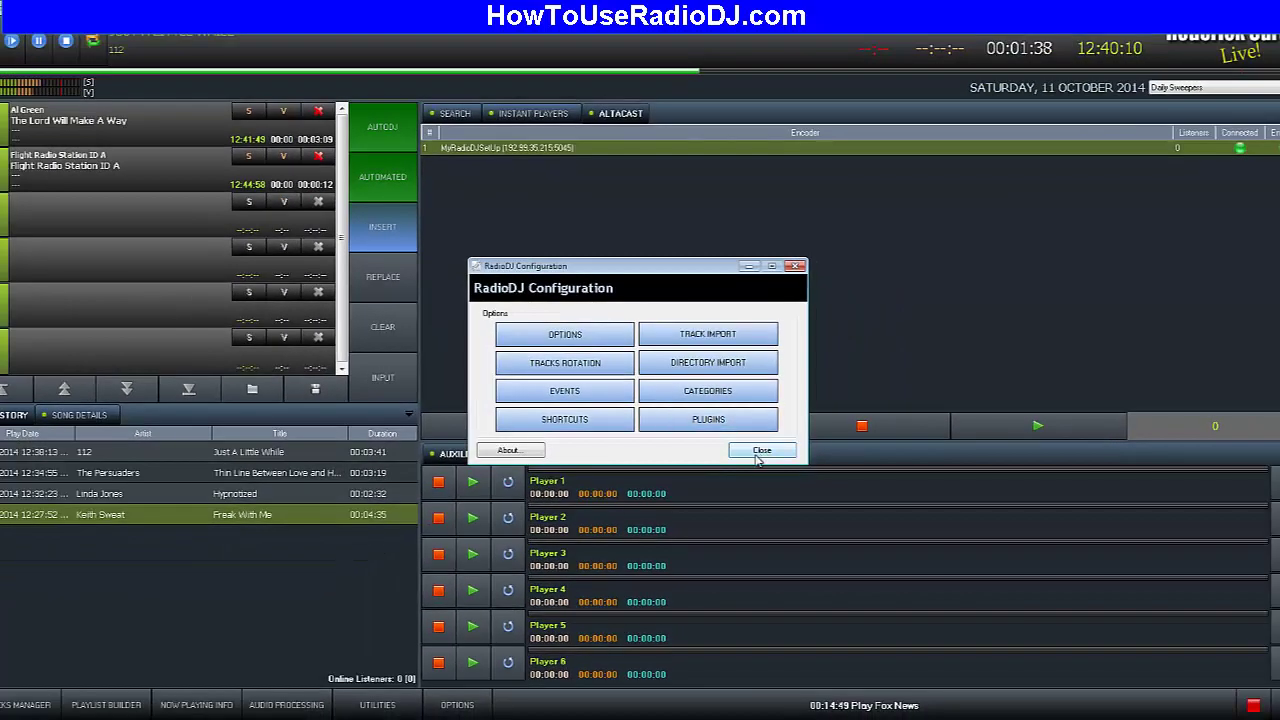
- Close the Configuration and set the track search category filter to Any Category
left_click(793, 471)
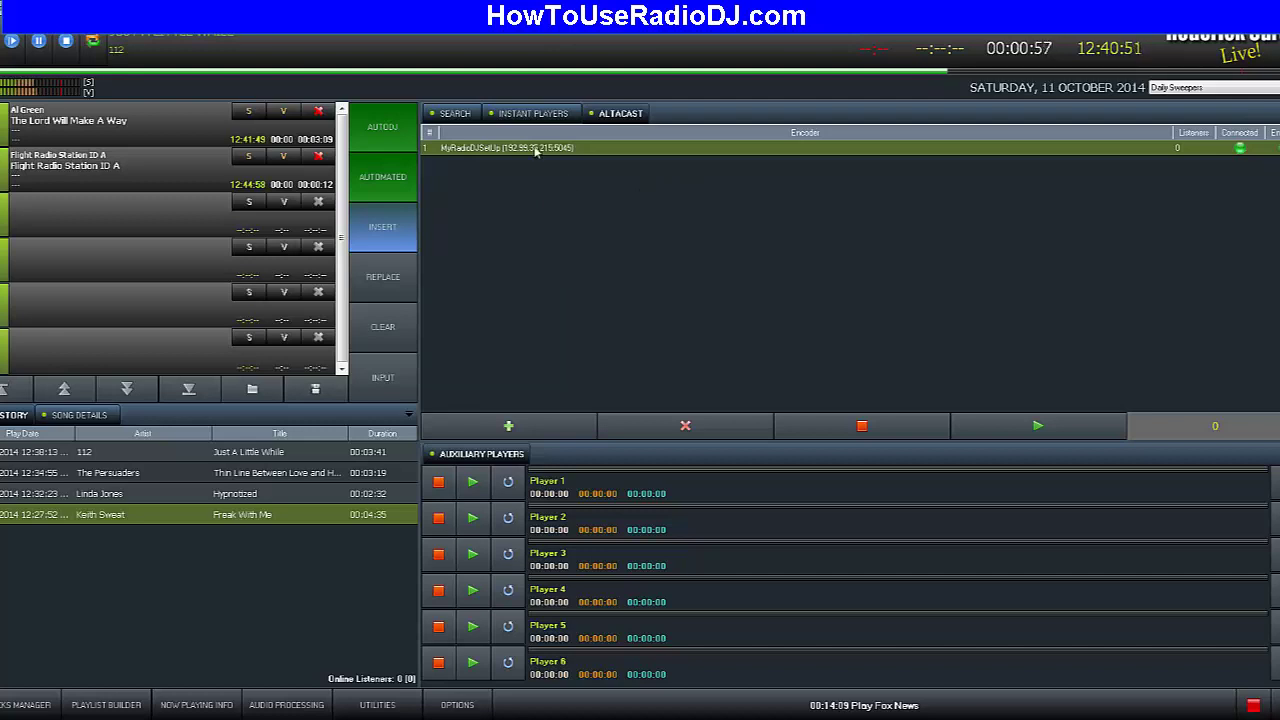
left_click(450, 114)
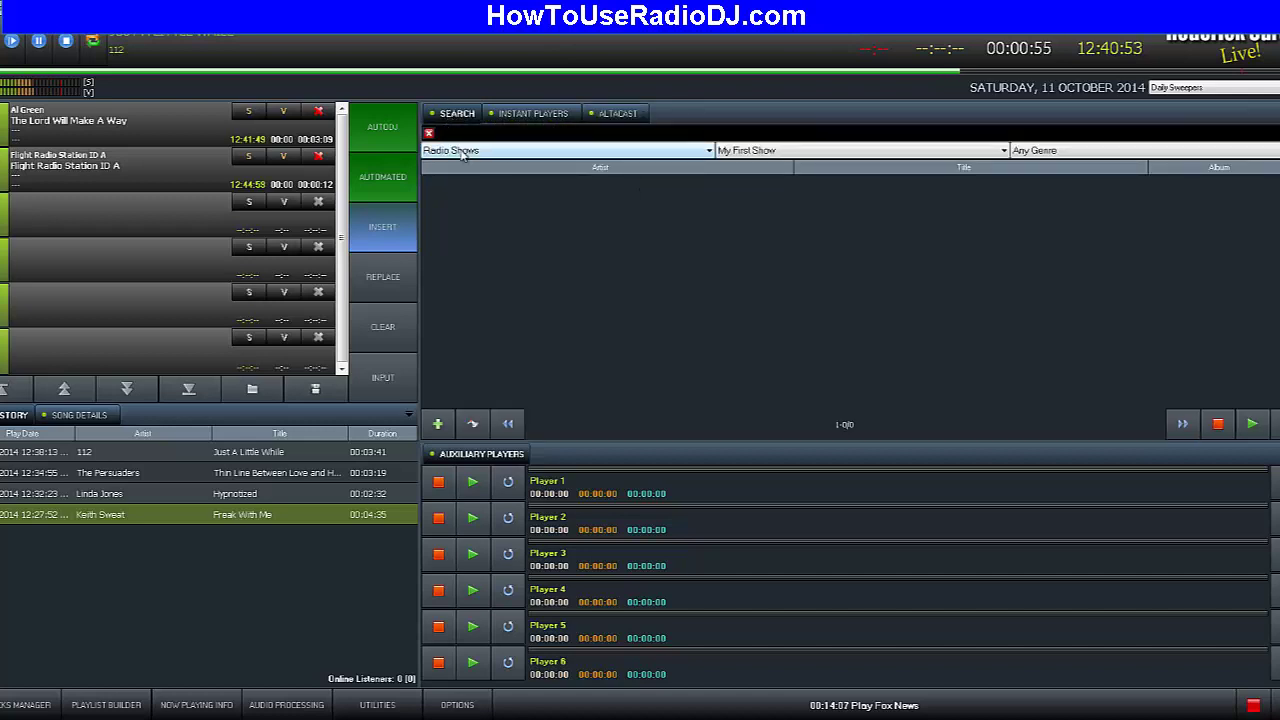
left_click(591, 151)
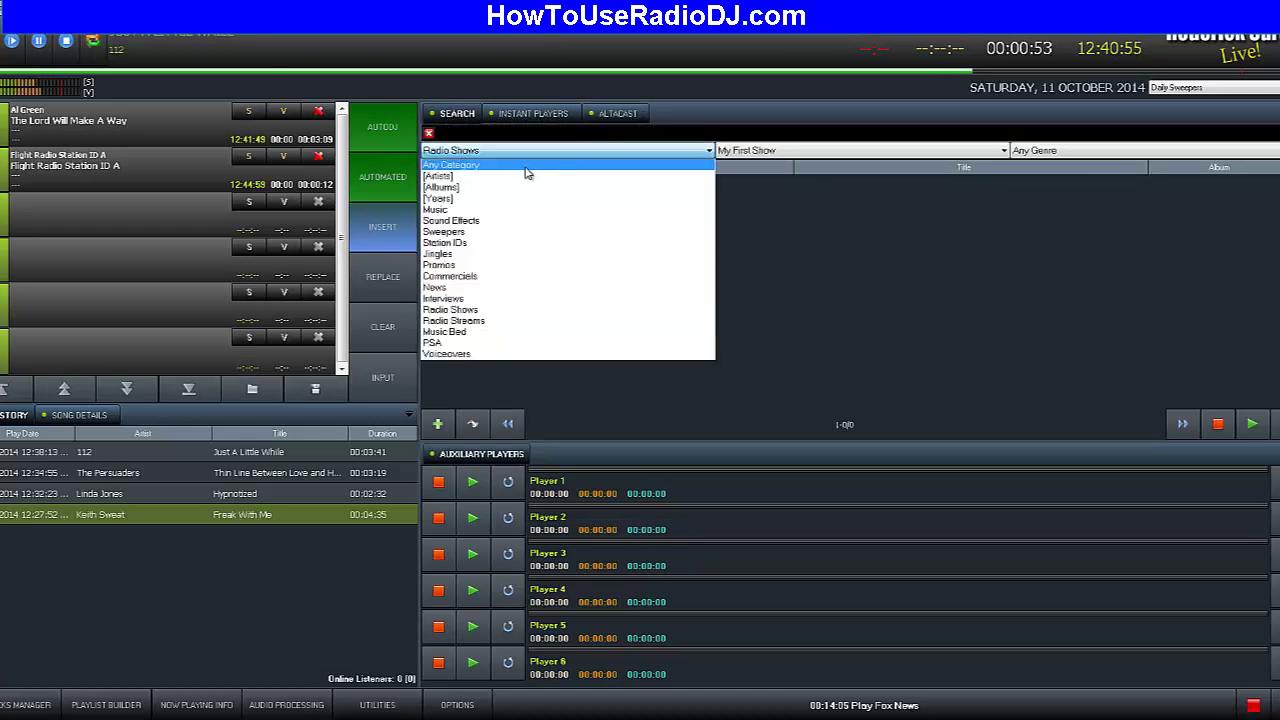
left_click(521, 172)
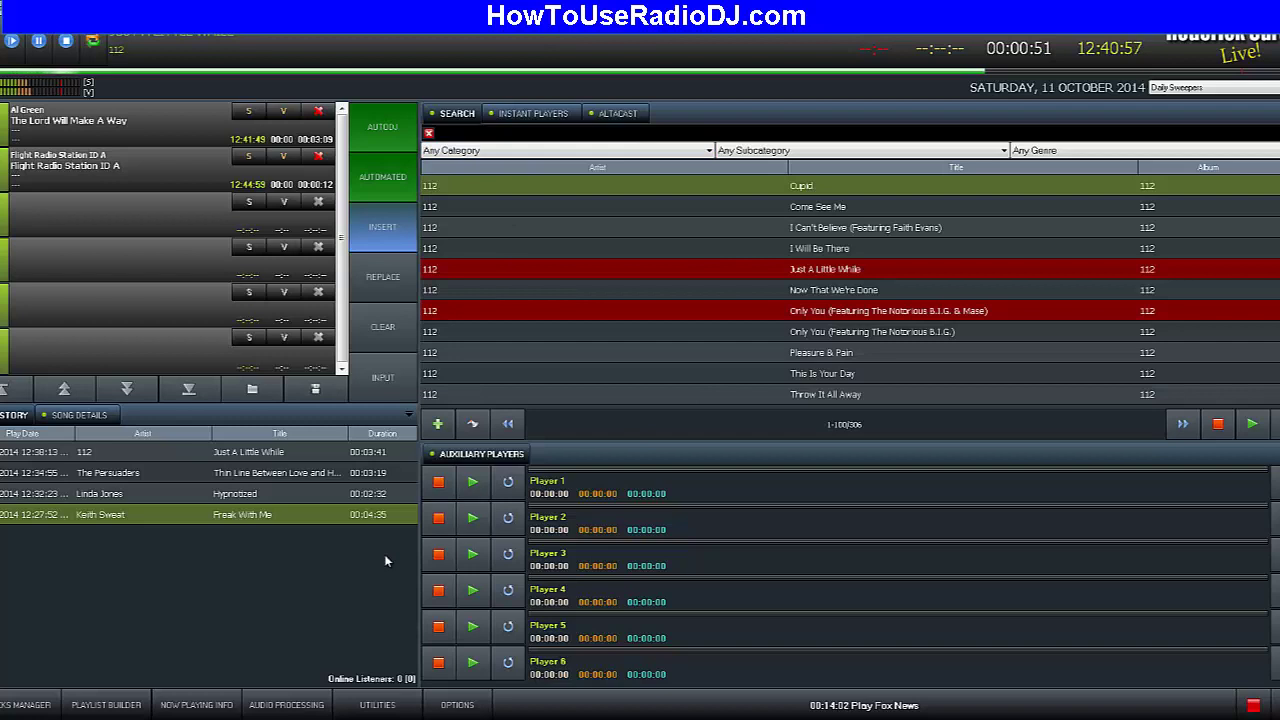